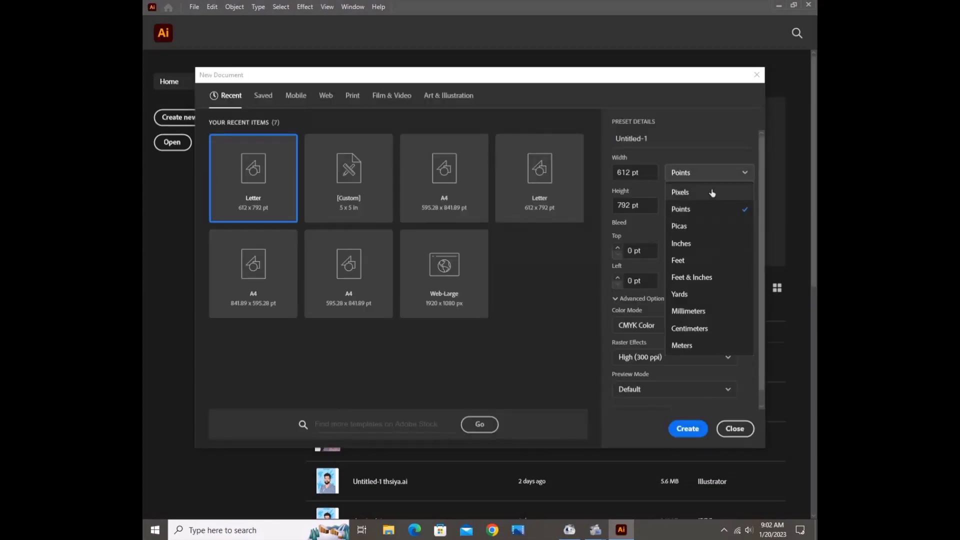
# Step: Create a Letter document, place the car photo across the artboard and lower its opacity
pyautogui.press('Return')
pyautogui.moveTo(210, 121); pyautogui.dragTo(627, 371)
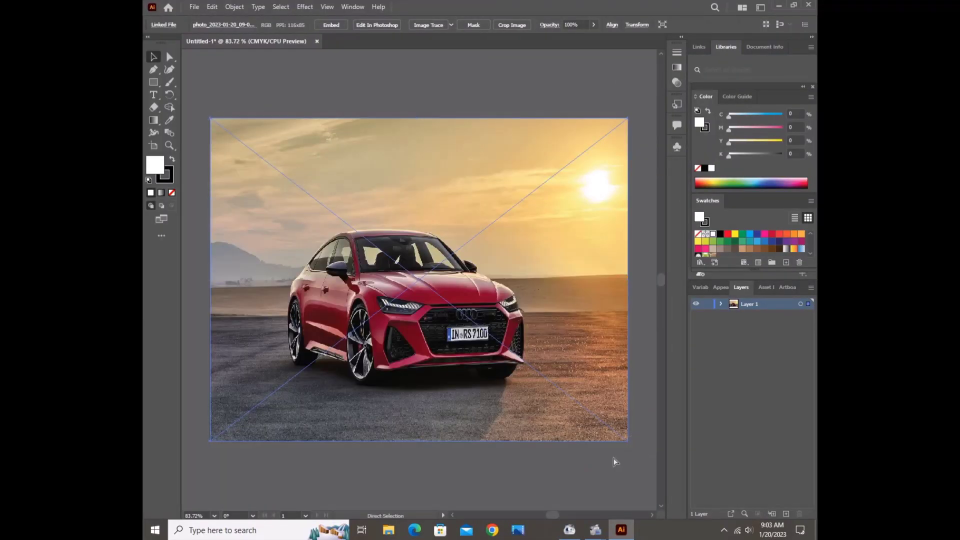
pyautogui.click(721, 287)
pyautogui.click(737, 331)
pyautogui.moveTo(725, 365); pyautogui.dragTo(706, 368)
# Step: Lock the photo layer, add Layer 2 for tracing and set up a Calligraphic Paintbrush
pyautogui.click(400, 450)
pyautogui.press('b')
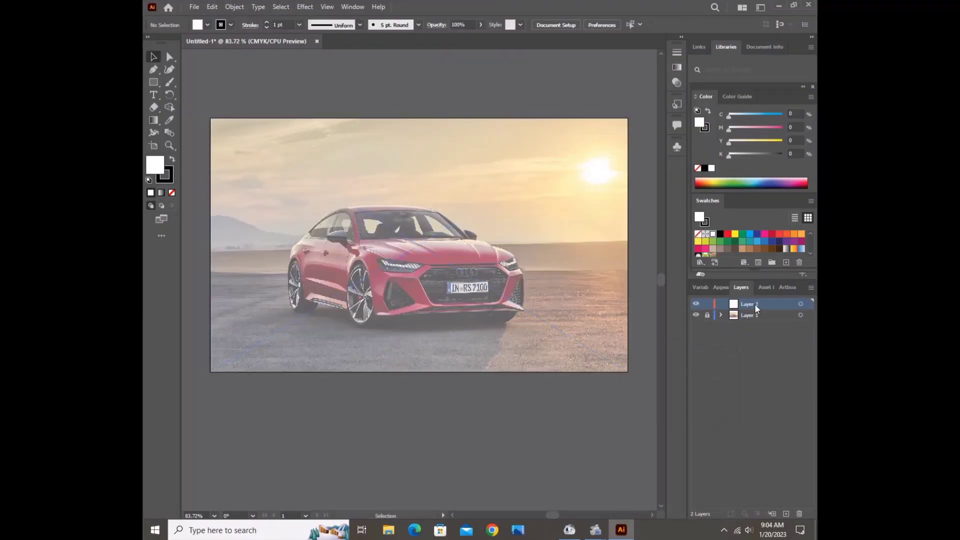
pyautogui.click(810, 200)
pyautogui.click(585, 167)
pyautogui.click(536, 351)
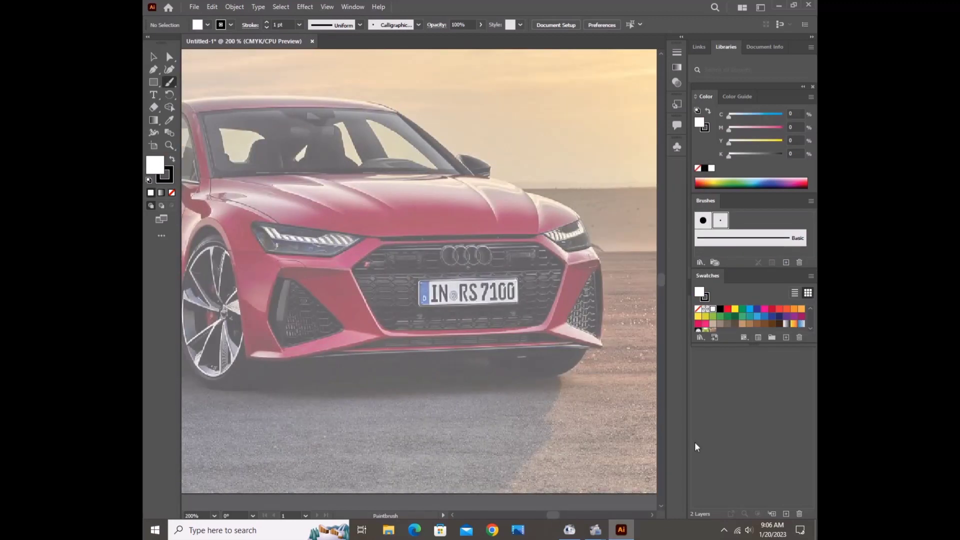
# Step: Trace the bumper's lower edge with the Pen tool and show the Layers panel
pyautogui.moveTo(197, 243); pyautogui.dragTo(298, 257)
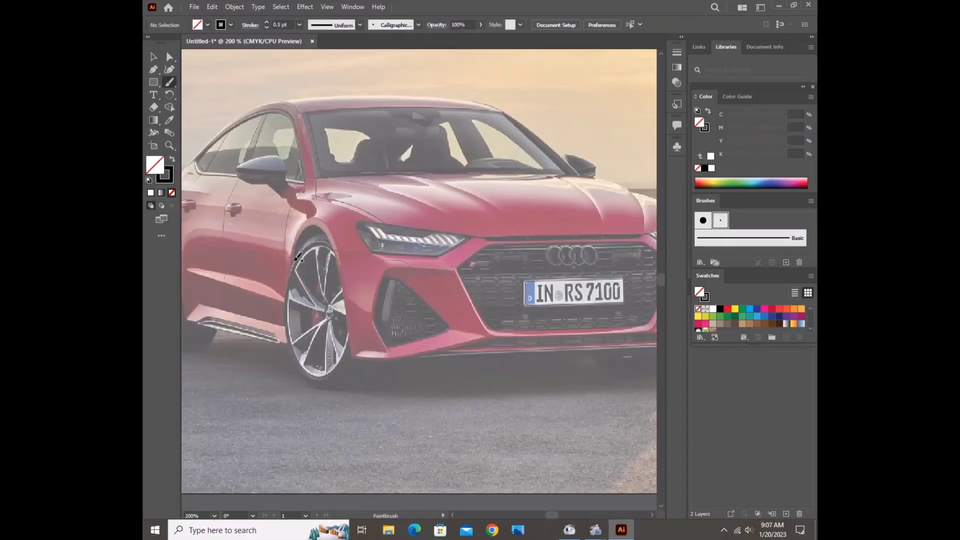
pyautogui.press('p')
pyautogui.click(634, 348)
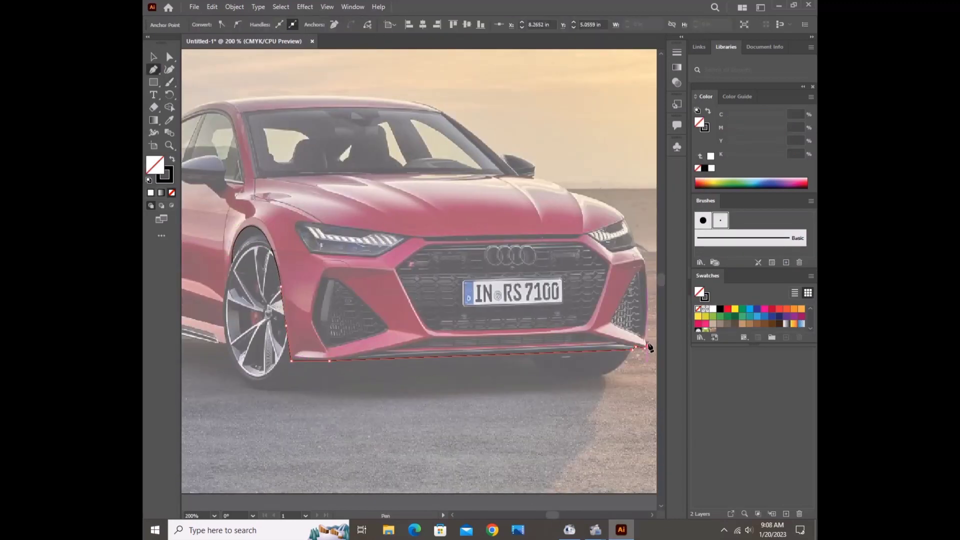
pyautogui.press('b')
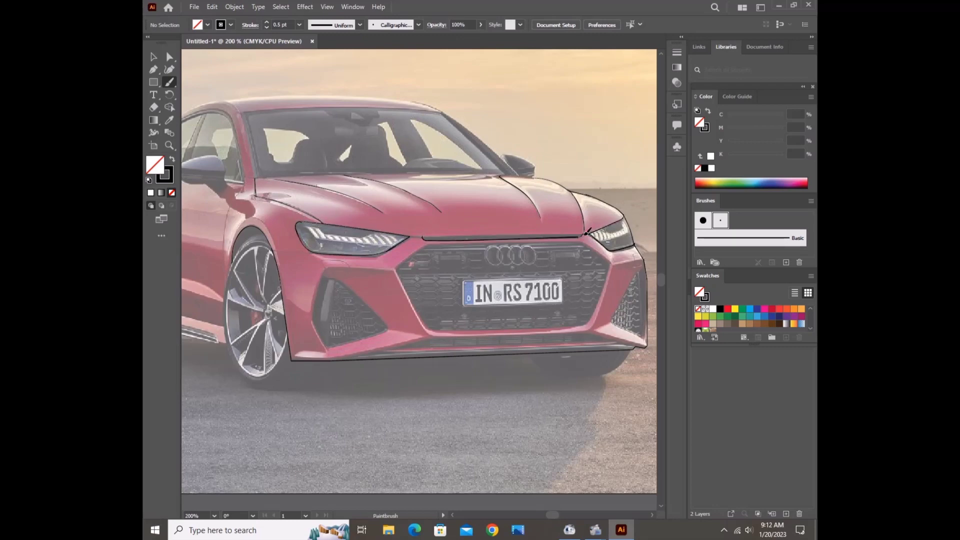
pyautogui.press('F7')
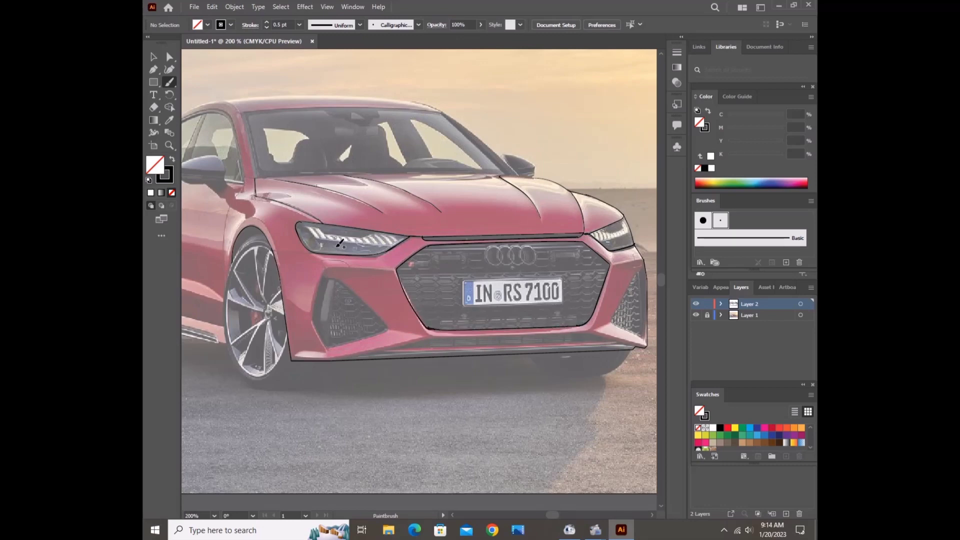
# Step: Brush the grille's lower edge and the four Audi logo rings, then erase stray strokes
pyautogui.moveTo(404, 347); pyautogui.dragTo(616, 341)
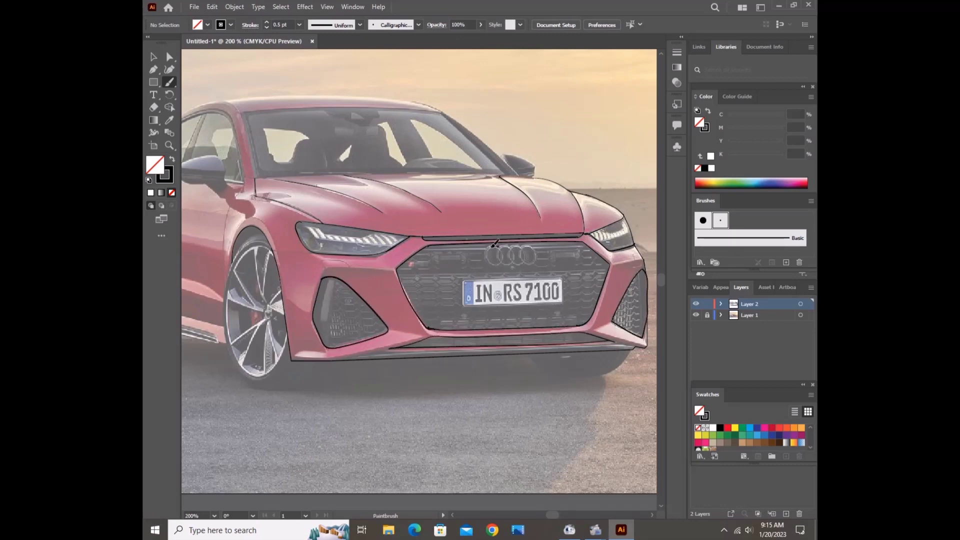
pyautogui.scroll(4, 494, 238)
pyautogui.moveTo(410, 236)
pyautogui.mouseDown()
pyautogui.moveTo(427, 181)
pyautogui.moveTo(505, 235)
pyautogui.mouseUp()
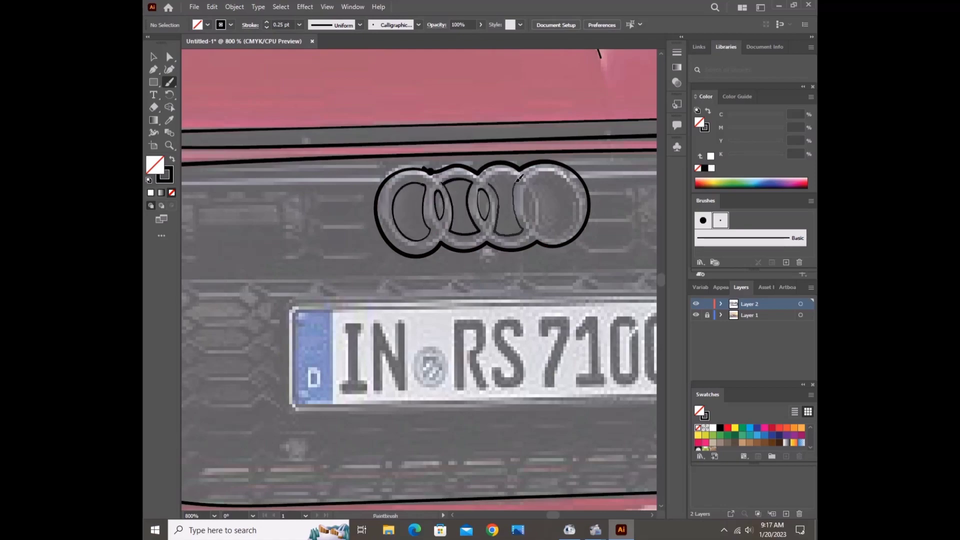
pyautogui.moveTo(525, 173); pyautogui.dragTo(570, 230)
pyautogui.hotkey('shift', 'e')
pyautogui.hotkey('ctrl', '0')
pyautogui.scroll(4, 362, 402)
# Step: Outline the licence plate's edges and its lettering with the Paintbrush
pyautogui.scroll(3, 362, 402)
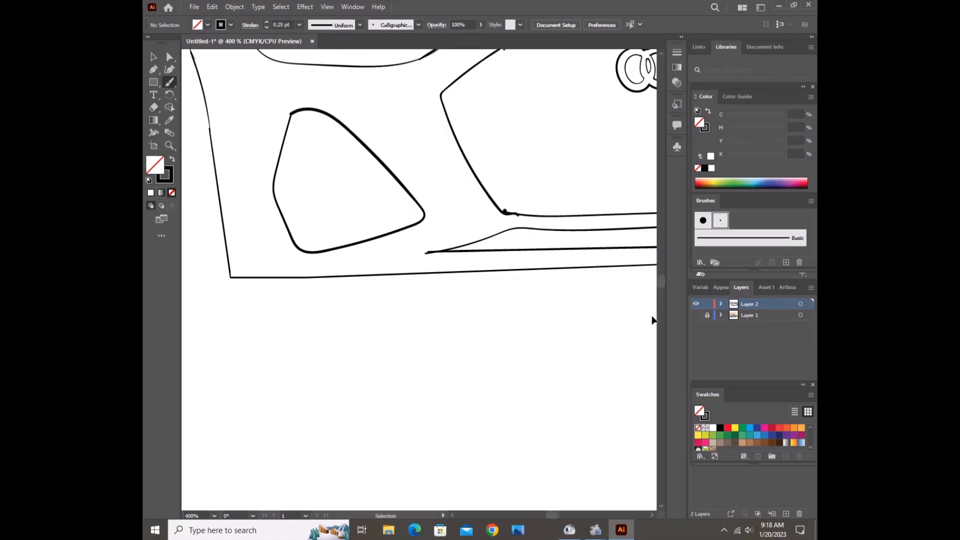
pyautogui.hscroll(-3, 345, 350)
pyautogui.press('b')
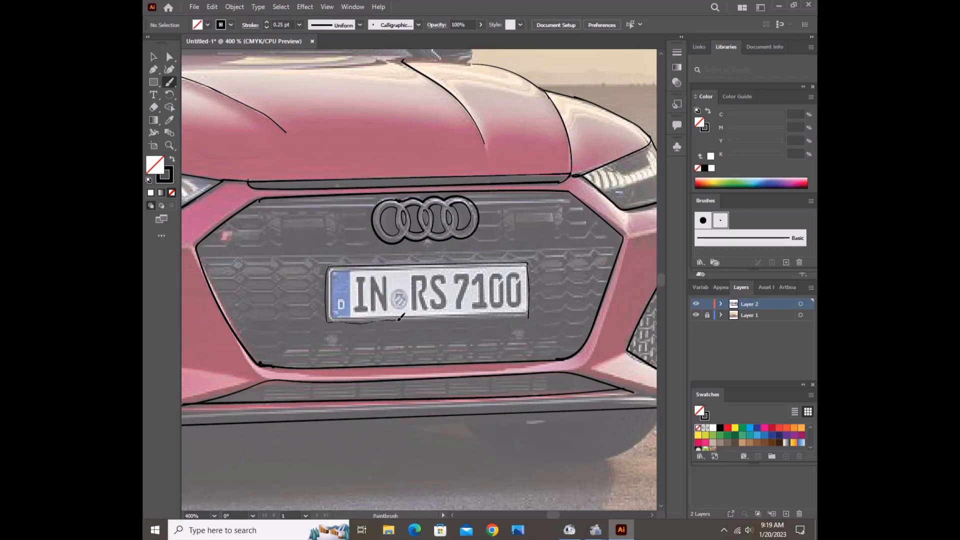
pyautogui.moveTo(485, 314); pyautogui.dragTo(529, 263)
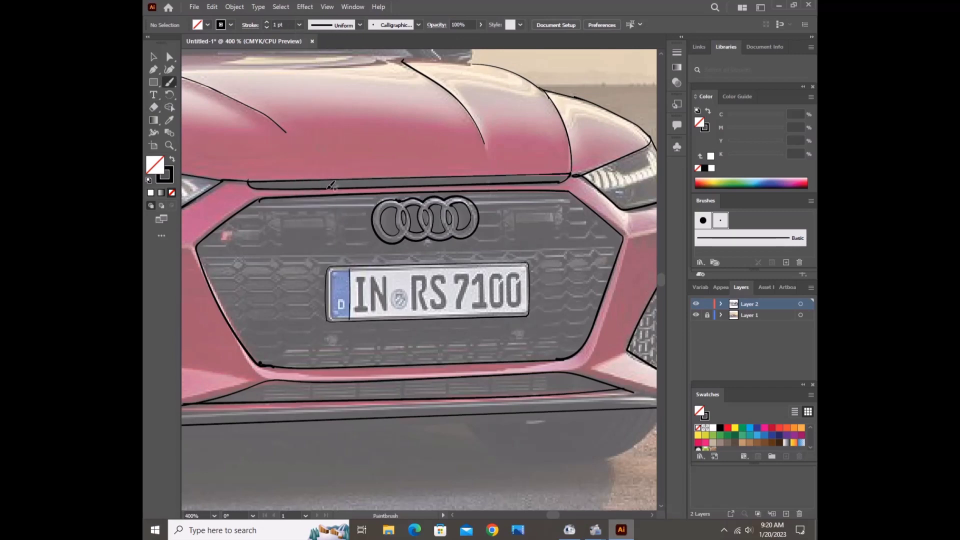
pyautogui.moveTo(384, 288)
pyautogui.mouseDown()
pyautogui.moveTo(447, 295)
pyautogui.moveTo(502, 288)
pyautogui.moveTo(522, 273)
pyautogui.mouseUp()
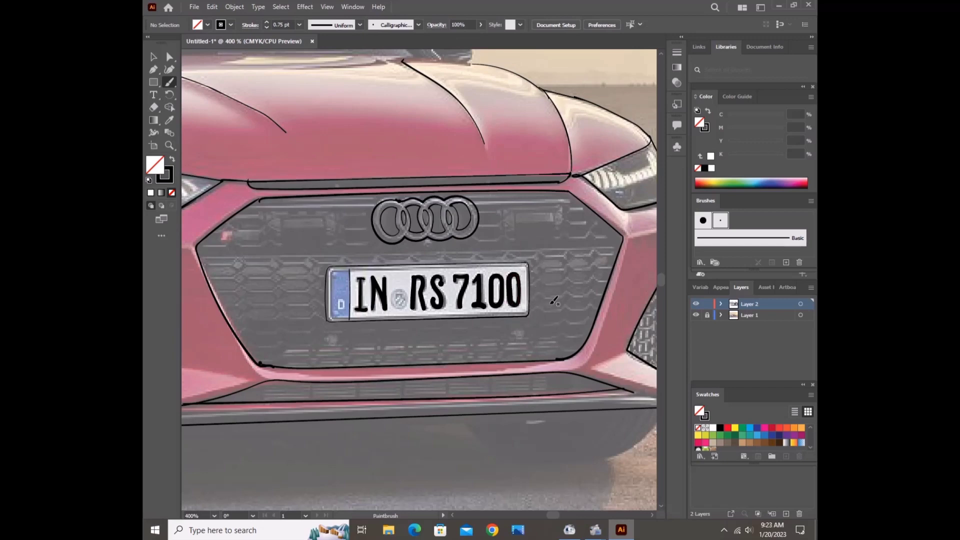
# Step: Trace the roofline down the windshield pillar in one continuous stroke
pyautogui.scroll(-5, 554, 300)
pyautogui.scroll(3, 572, 489)
pyautogui.scroll(1, 302, 45)
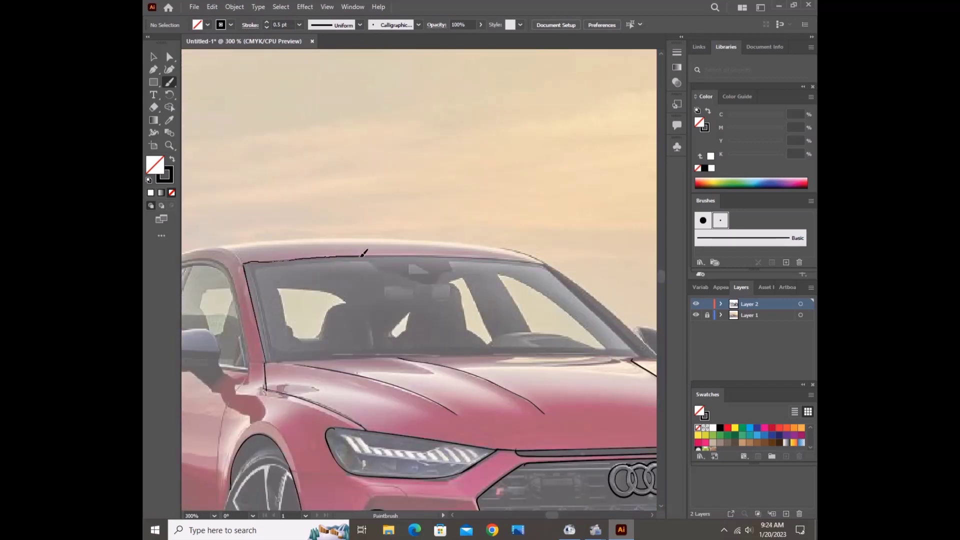
pyautogui.moveTo(363, 252); pyautogui.dragTo(562, 283)
pyautogui.moveTo(563, 284); pyautogui.dragTo(305, 284)
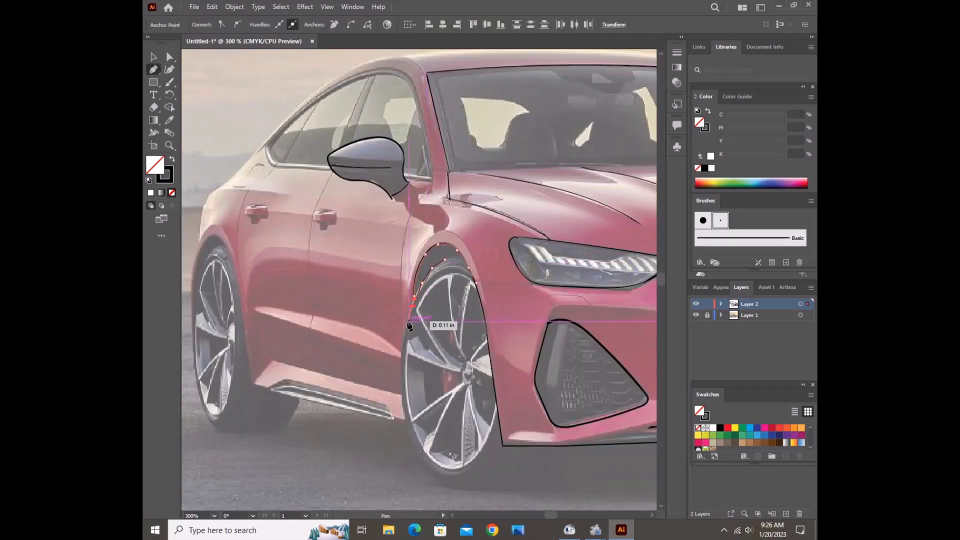
# Step: Outline the front wheel arch and the bottom of the tyre
pyautogui.press('b')
pyautogui.moveTo(452, 484)
pyautogui.mouseDown()
pyautogui.moveTo(455, 271)
pyautogui.moveTo(450, 467)
pyautogui.mouseUp()
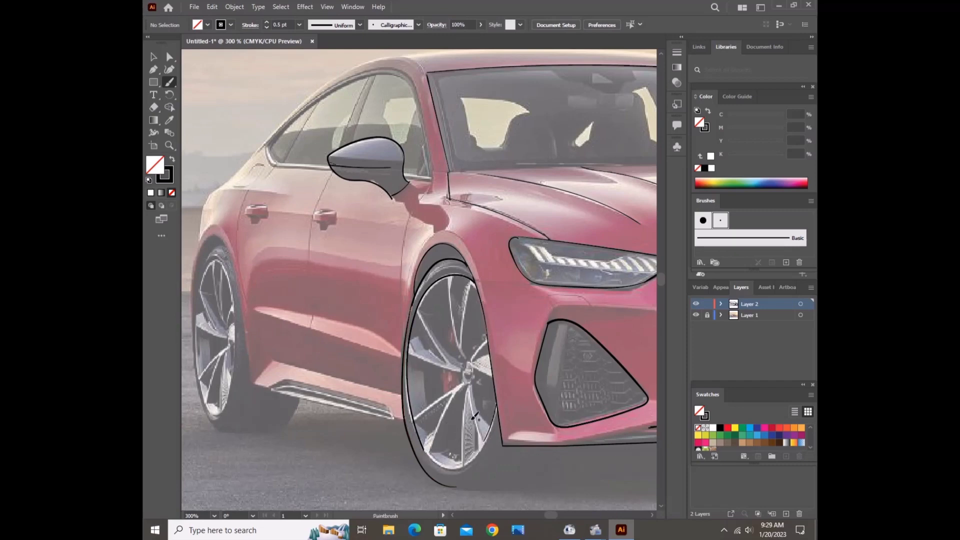
pyautogui.moveTo(443, 480); pyautogui.dragTo(504, 487)
pyautogui.click(740, 315)
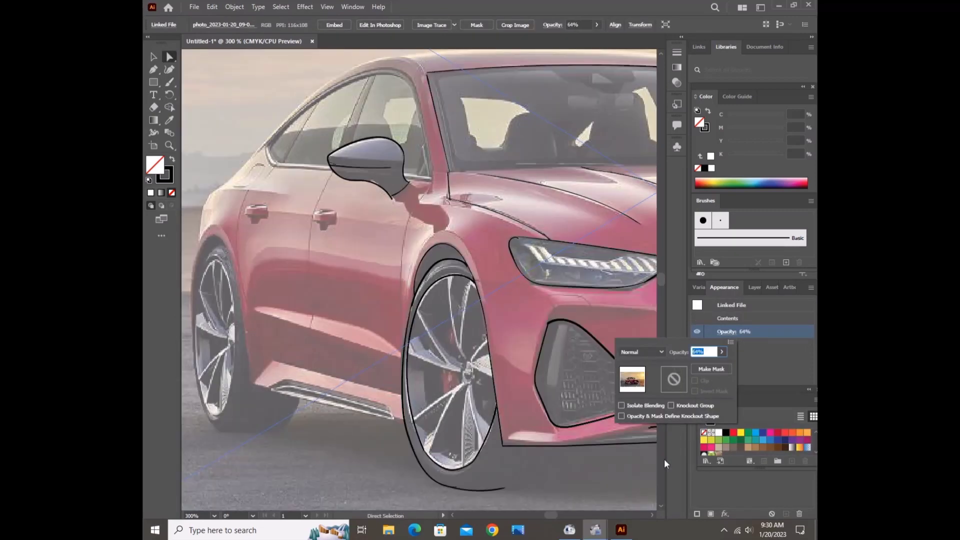
# Step: On the tracing layer, erase the excess tyre stroke and redraw the tyre's bottom edge
pyautogui.click(748, 305)
pyautogui.hotkey('shift', 'e')
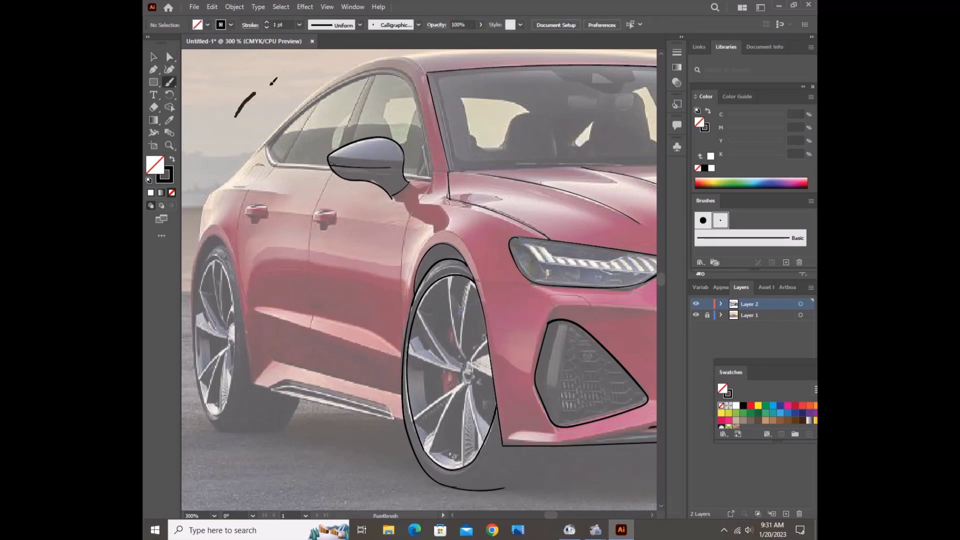
pyautogui.moveTo(504, 488)
pyautogui.mouseDown()
pyautogui.moveTo(475, 494)
pyautogui.moveTo(400, 304)
pyautogui.moveTo(437, 479)
pyautogui.mouseUp()
pyautogui.press('b')
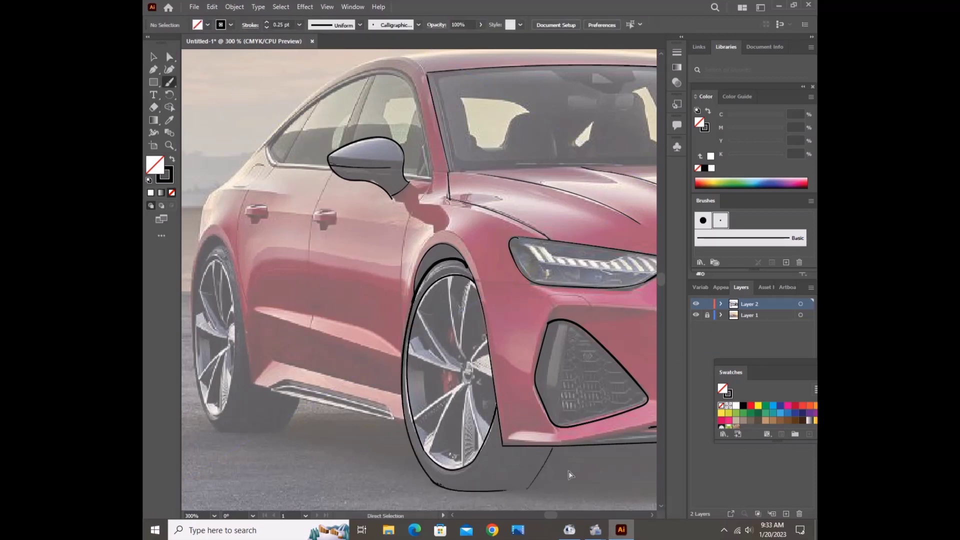
pyautogui.moveTo(554, 445); pyautogui.dragTo(523, 487)
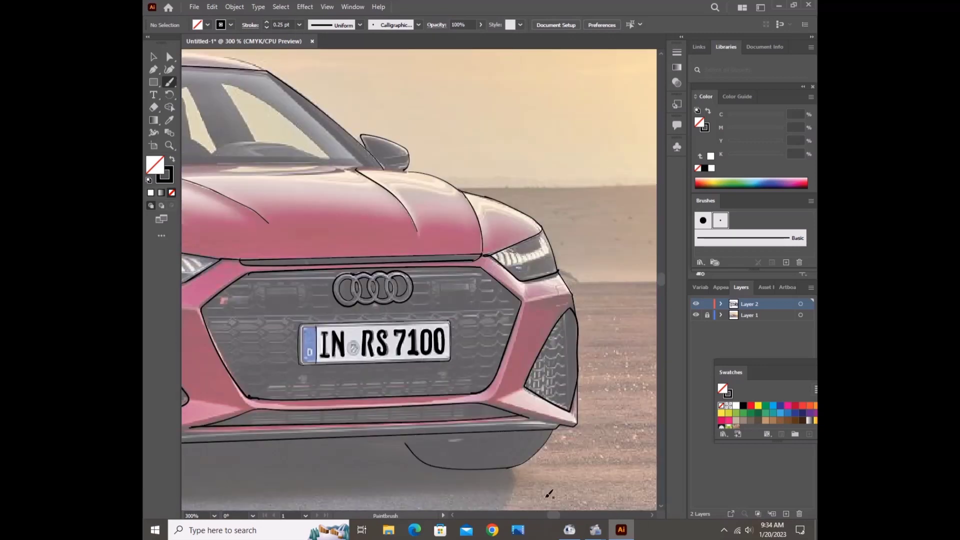
# Step: Trace the rear wheel edge, the roof line above the windshield and the rear wheel outline
pyautogui.moveTo(284, 352)
pyautogui.mouseDown()
pyautogui.moveTo(288, 314)
pyautogui.moveTo(362, 386)
pyautogui.mouseUp()
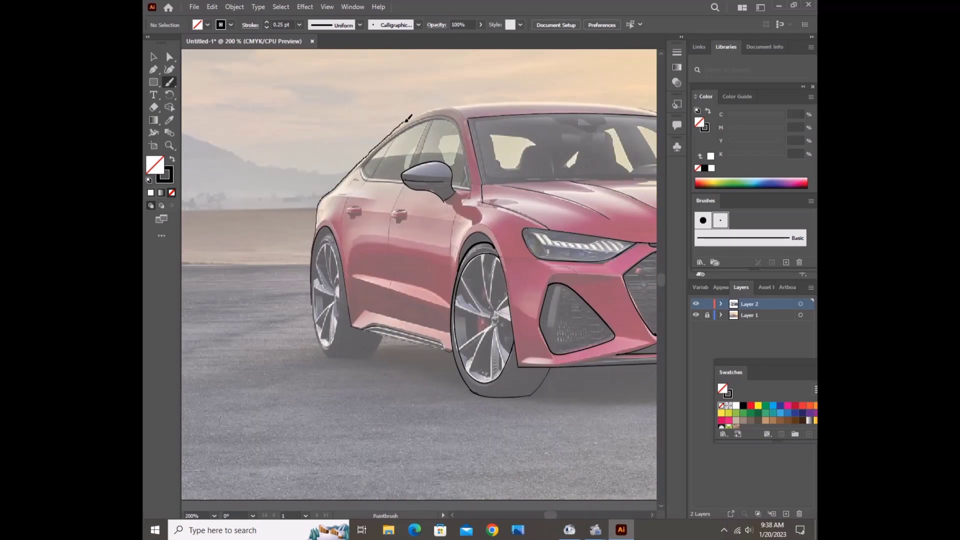
pyautogui.moveTo(409, 118); pyautogui.dragTo(446, 103)
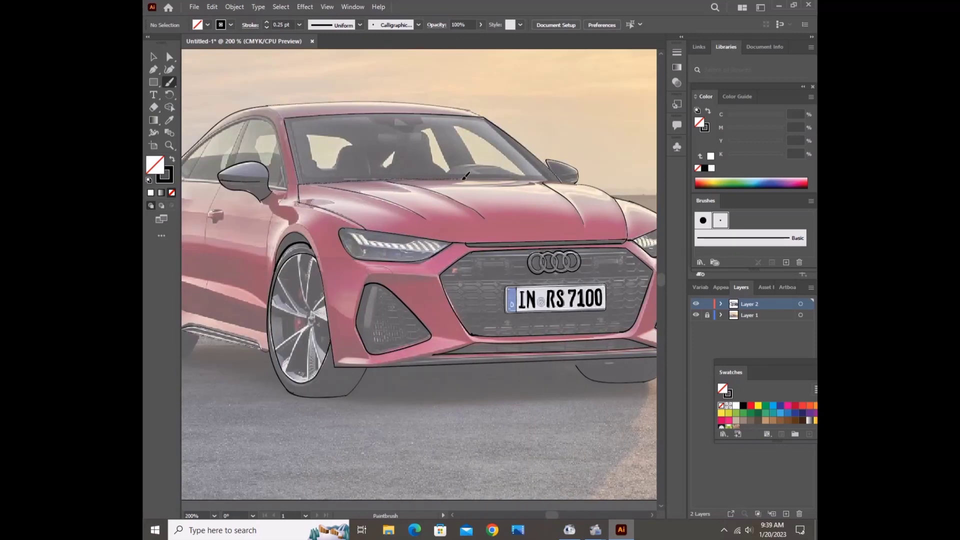
pyautogui.hscroll(-5, 424, 179)
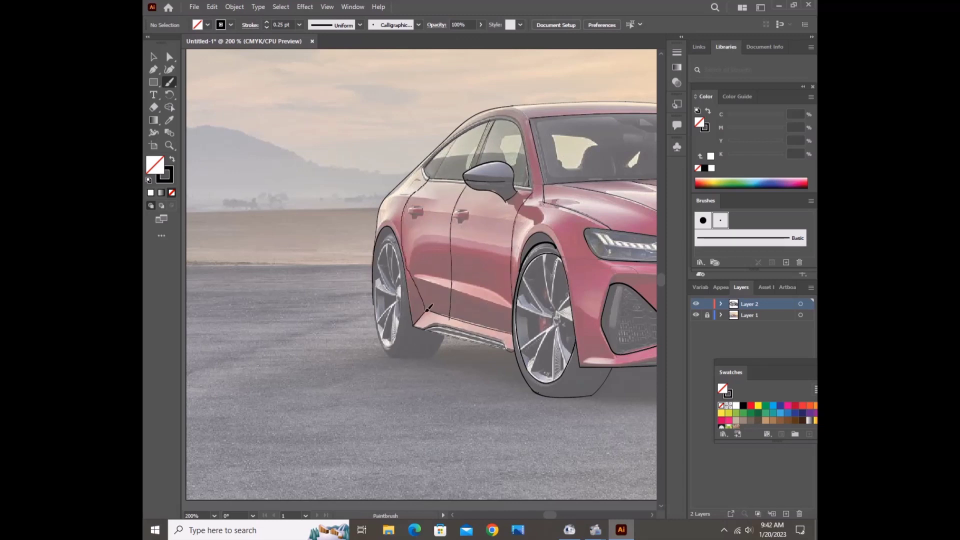
pyautogui.hscroll(3, 509, 299)
pyautogui.hscroll(2, 509, 299)
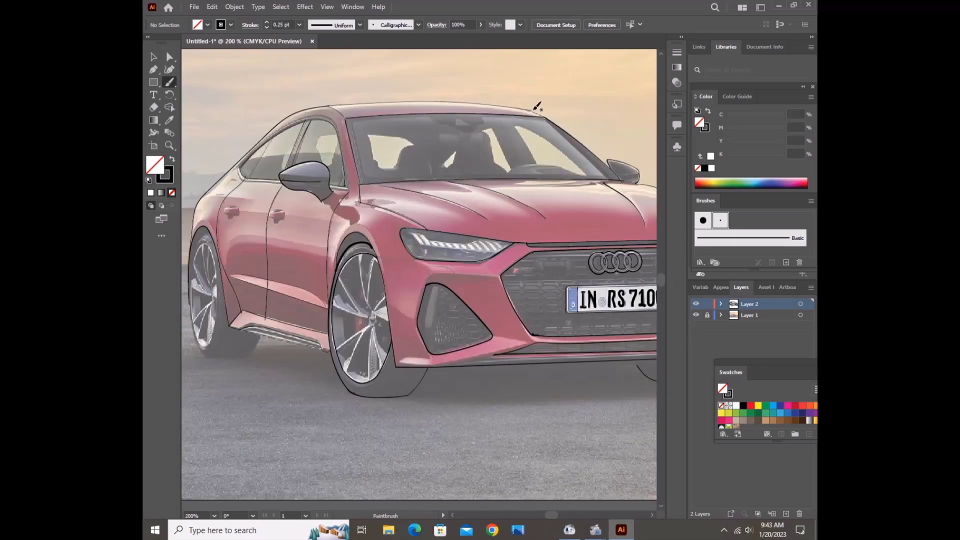
pyautogui.moveTo(199, 250); pyautogui.dragTo(218, 354)
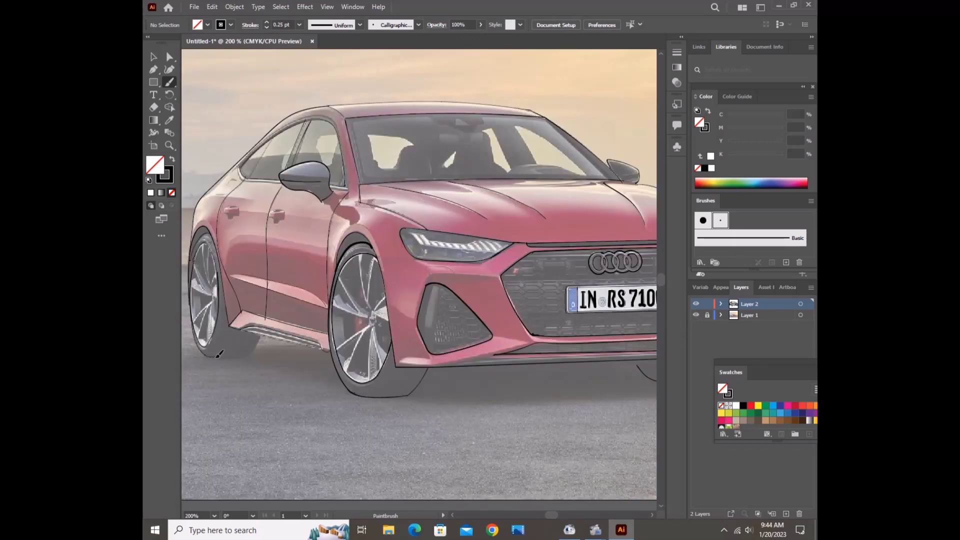
pyautogui.hscroll(2, 358, 270)
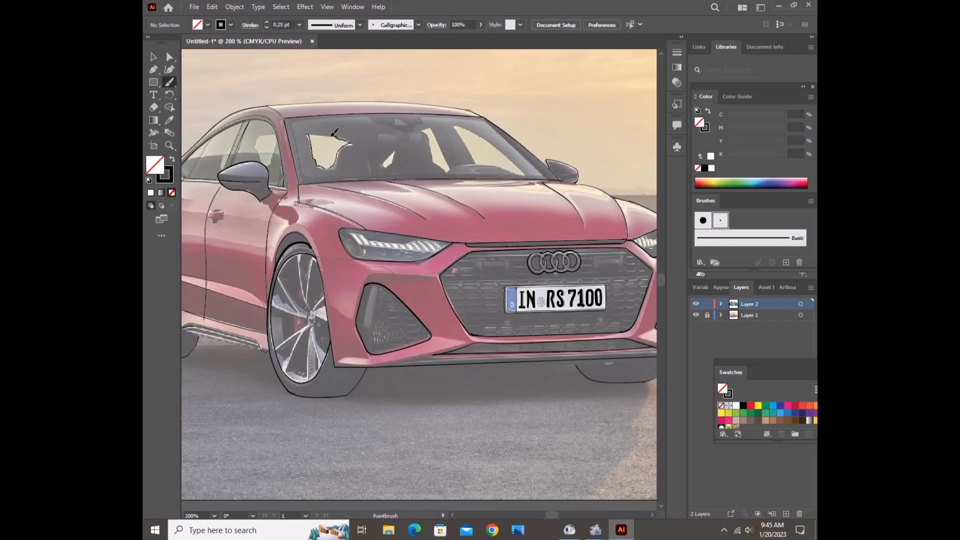
pyautogui.hscroll(2, 553, 515)
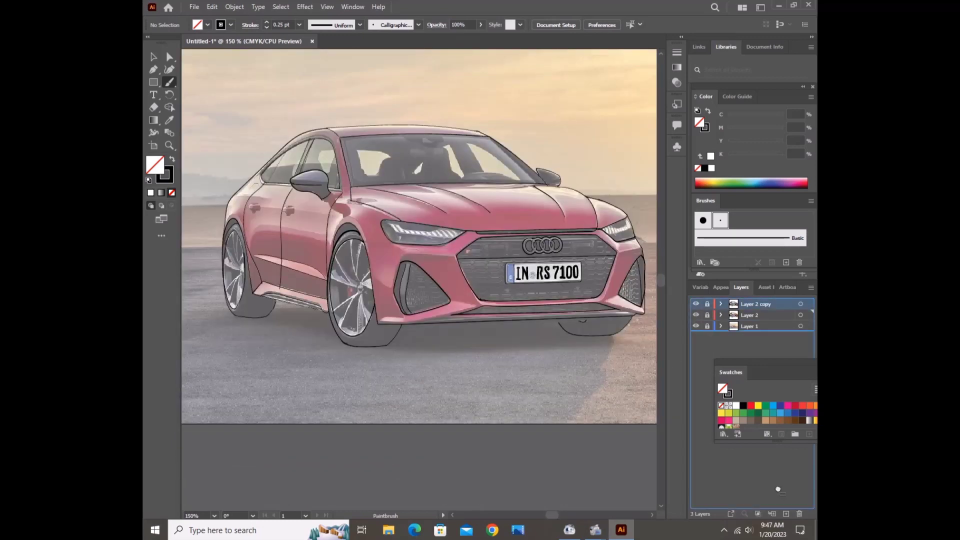
# Step: Sample the car's red as fill and cover the rear quarter, front door, fender and front bumper
pyautogui.doubleClick(733, 338)
pyautogui.press('Return')
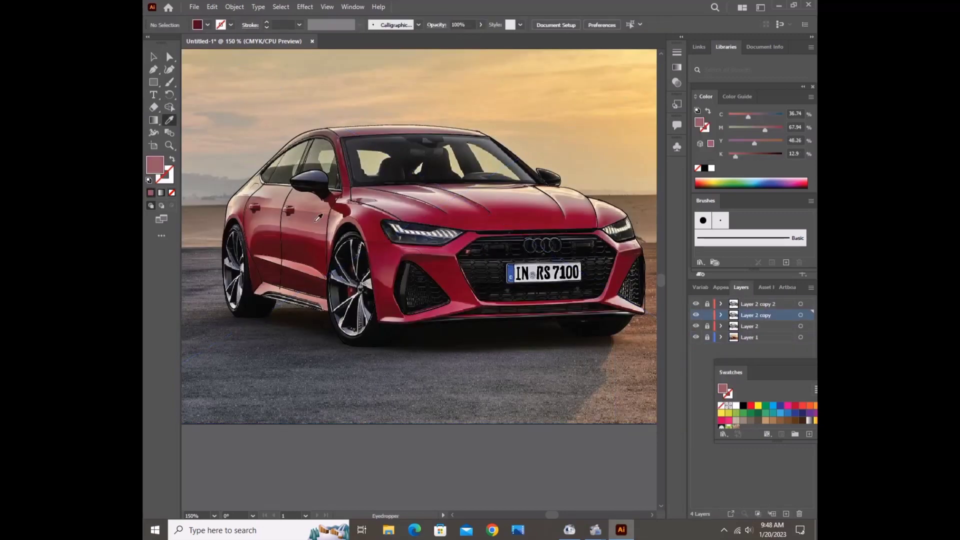
pyautogui.press('n')
pyautogui.moveTo(297, 185); pyautogui.dragTo(281, 227)
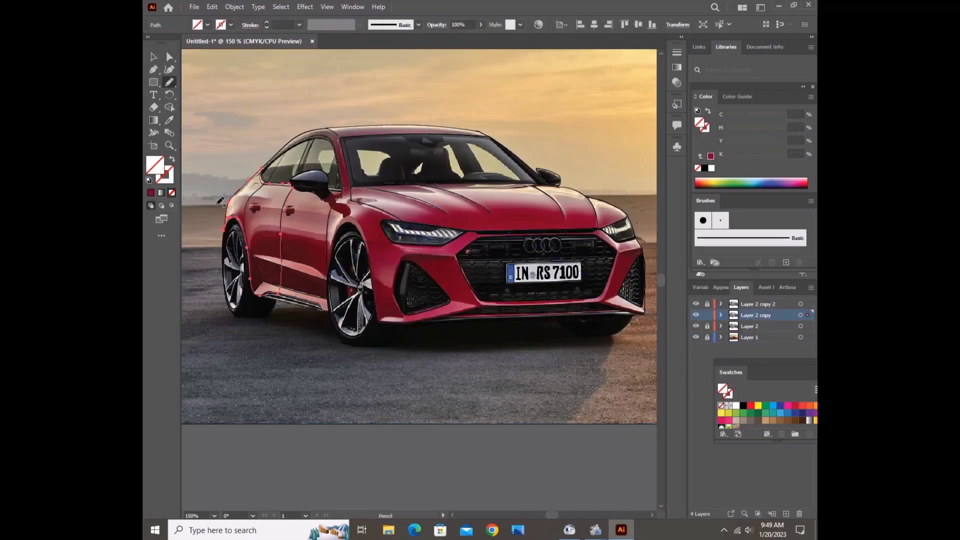
pyautogui.moveTo(335, 188); pyautogui.dragTo(367, 190)
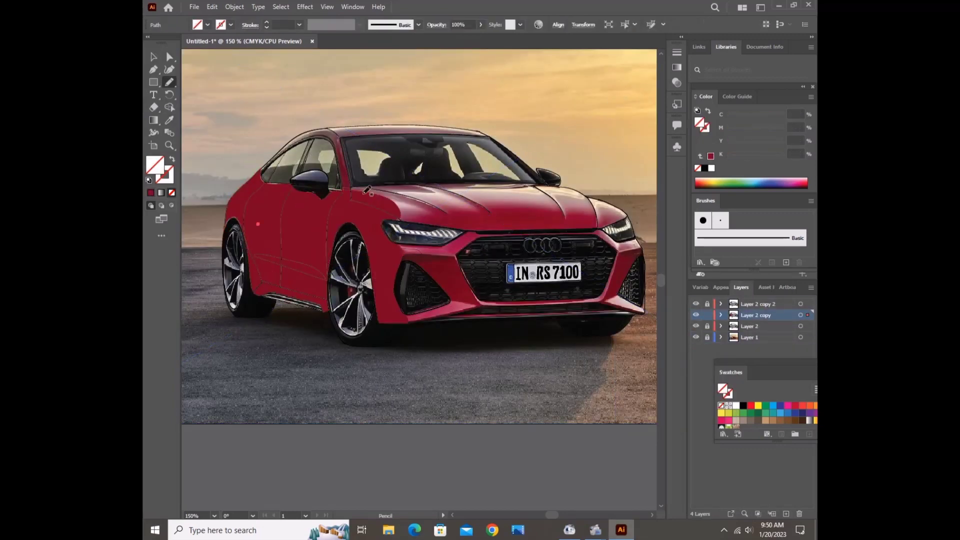
pyautogui.moveTo(479, 290); pyautogui.dragTo(481, 293)
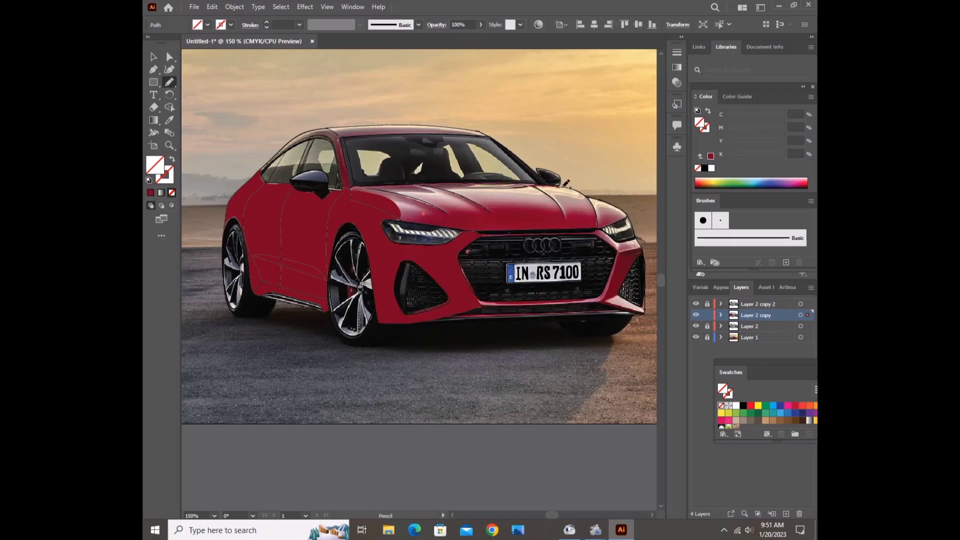
# Step: Fill the hood, right bumper, side door, roof and front pillar with flat red shapes
pyautogui.moveTo(447, 222); pyautogui.dragTo(352, 189)
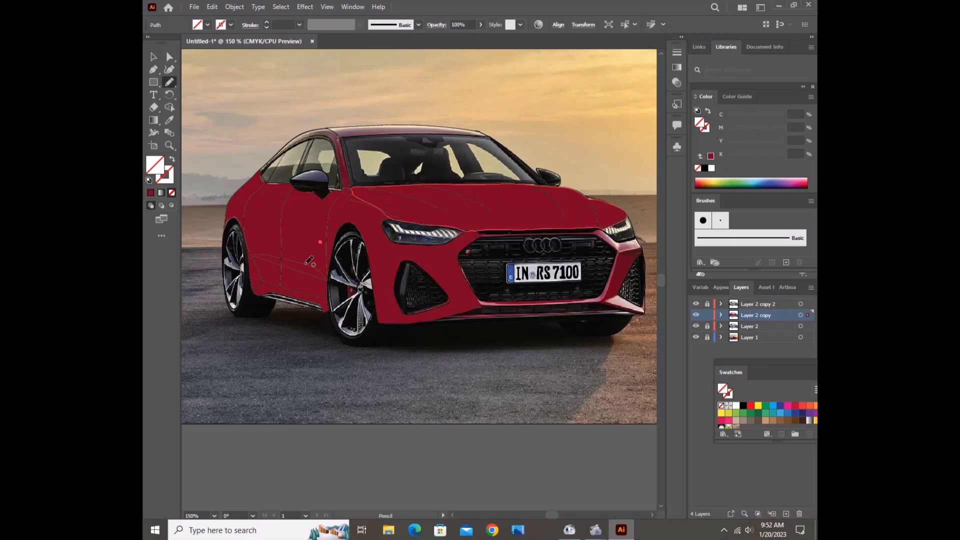
pyautogui.moveTo(646, 303); pyautogui.dragTo(642, 311)
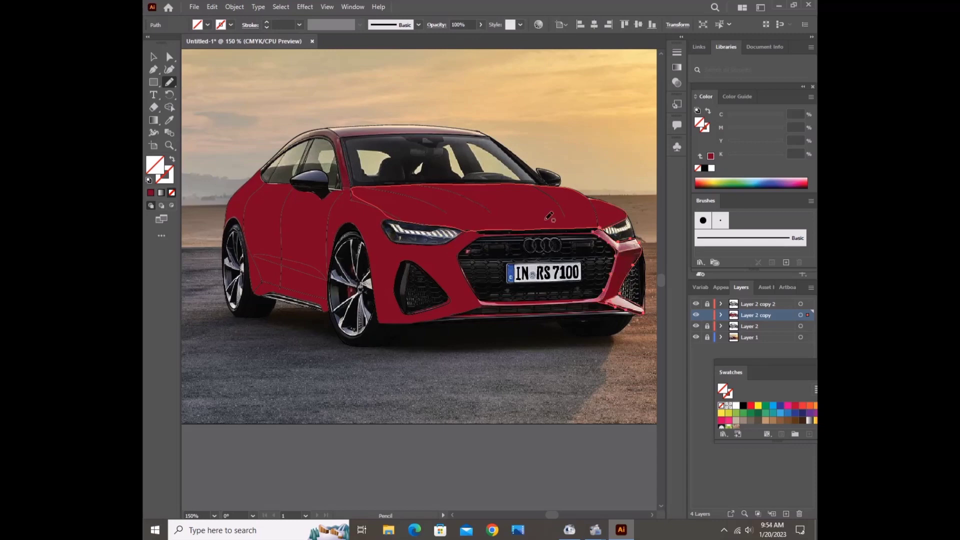
pyautogui.moveTo(294, 212); pyautogui.dragTo(296, 214)
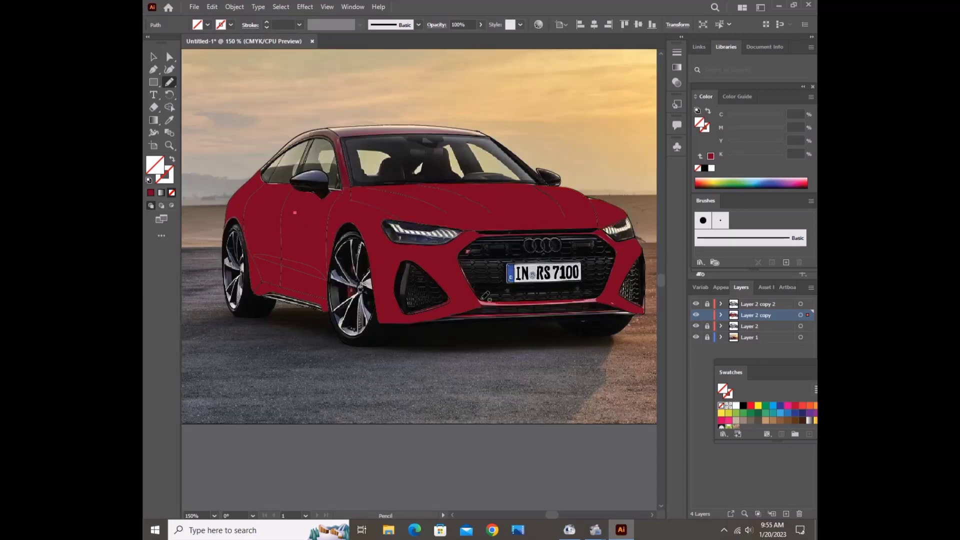
pyautogui.moveTo(327, 129); pyautogui.dragTo(411, 130)
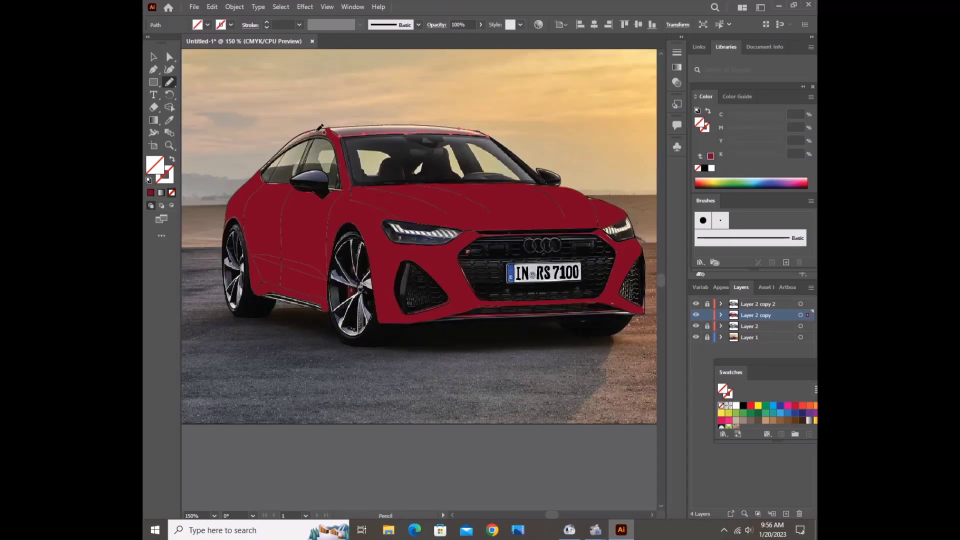
pyautogui.click(319, 212)
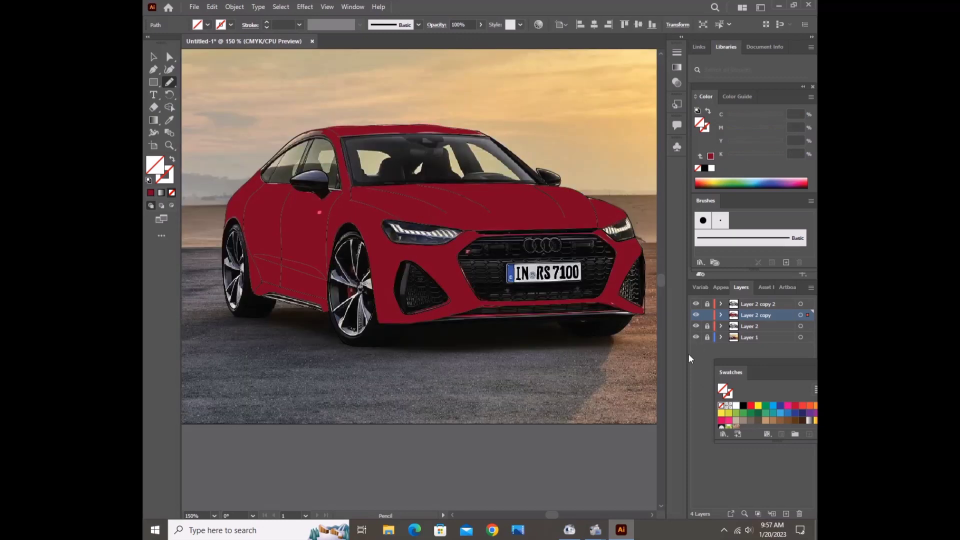
pyautogui.moveTo(330, 131); pyautogui.dragTo(252, 183)
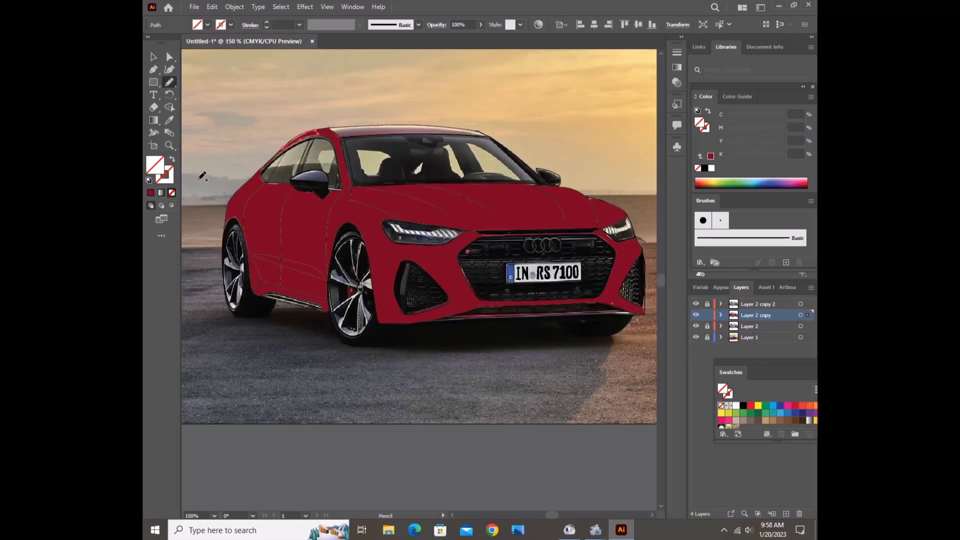
pyautogui.scroll(2, 343, 120)
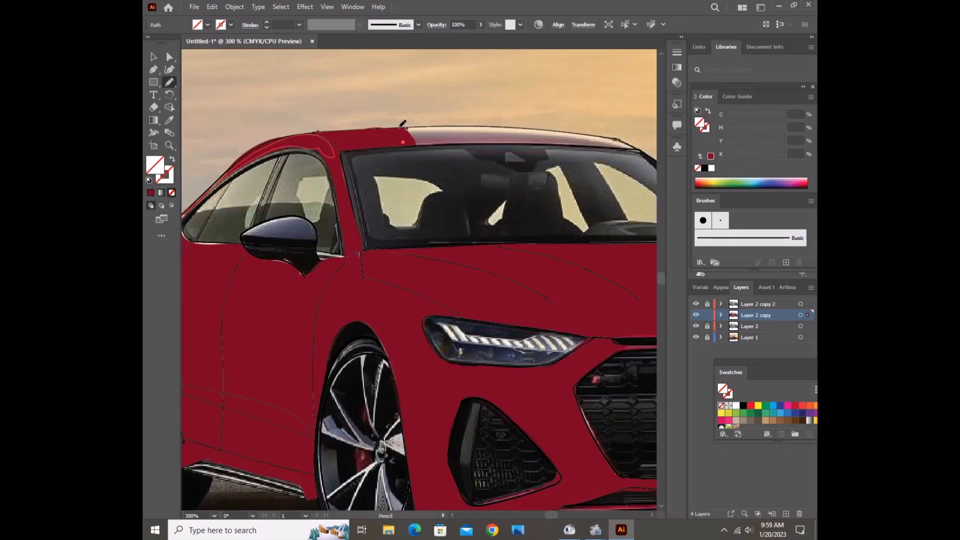
pyautogui.moveTo(403, 123); pyautogui.dragTo(521, 131)
pyautogui.hscroll(3, 473, 129)
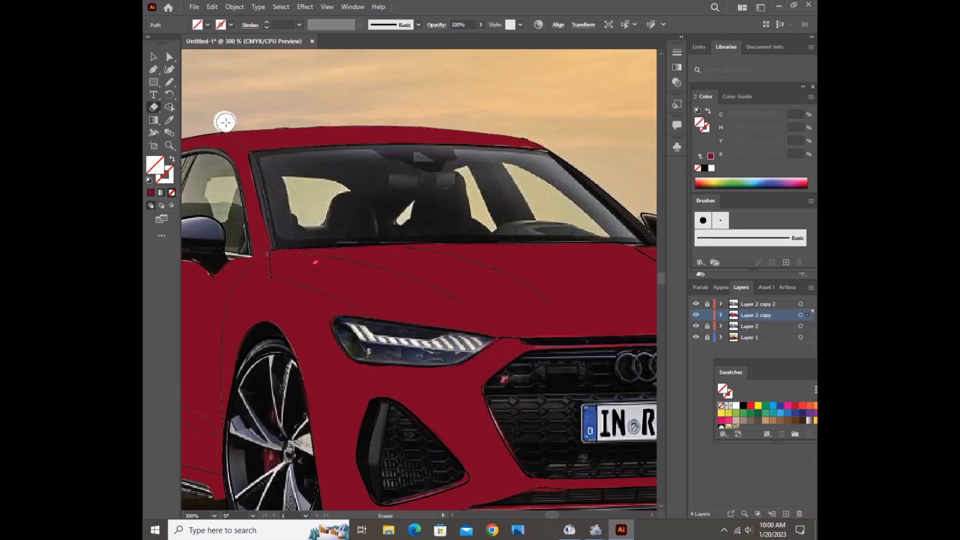
# Step: Hide the reference photo and inspect the red body tracing
pyautogui.scroll(-2, 470, 168)
pyautogui.click(695, 337)
pyautogui.hscroll(3, 520, 226)
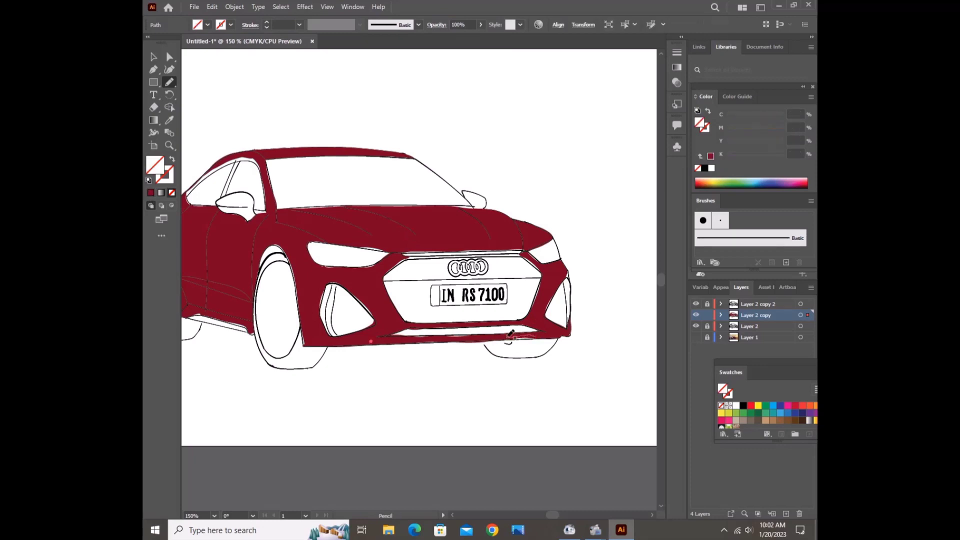
pyautogui.scroll(2, 292, 284)
pyautogui.hscroll(6, 371, 197)
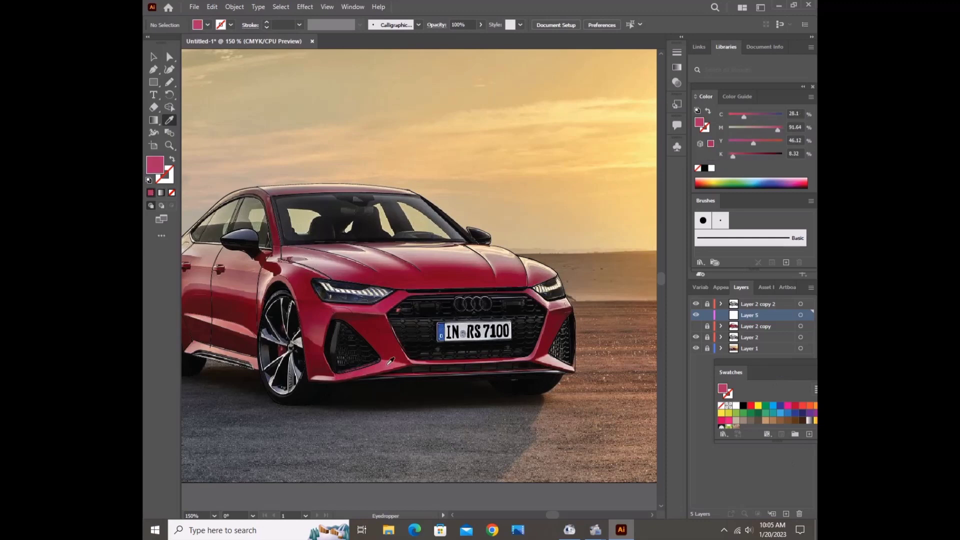
# Step: Draw a pinkish-red shading shape on the new Layer 5 with the Pencil
pyautogui.press('n')
pyautogui.moveTo(391, 361); pyautogui.dragTo(312, 375)
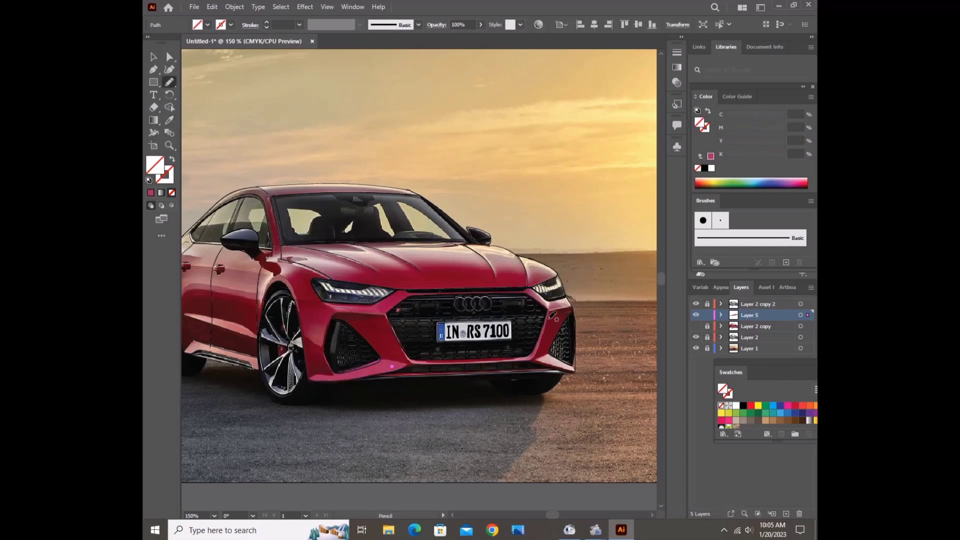
pyautogui.hscroll(-3, 352, 358)
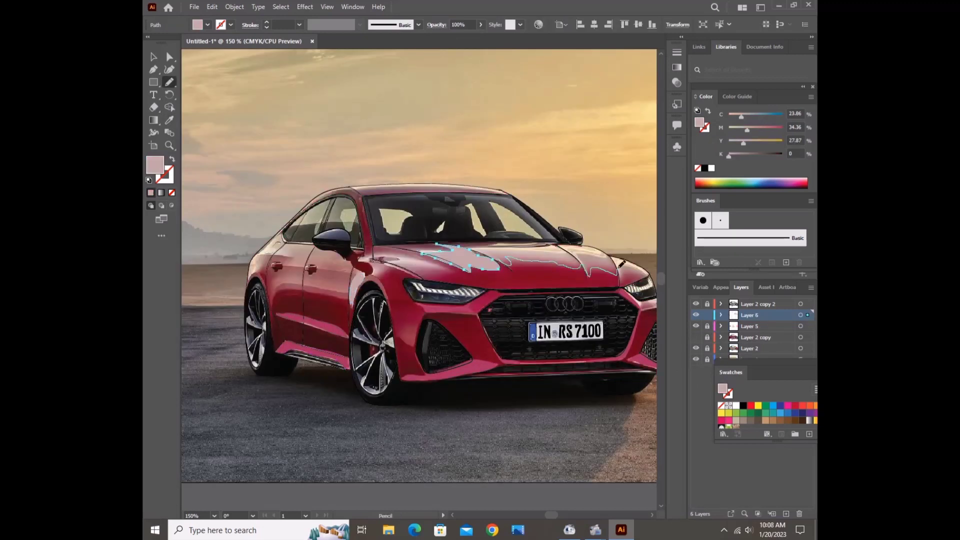
# Step: Draw a light pink highlight over the hood and along the left pillar and roofline
pyautogui.moveTo(460, 246); pyautogui.dragTo(463, 248)
pyautogui.press('/')
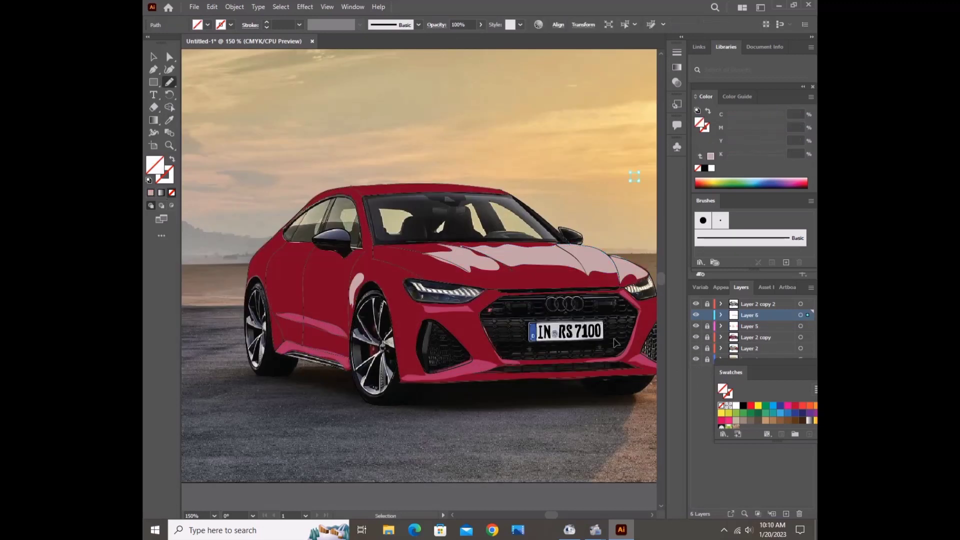
pyautogui.moveTo(250, 270); pyautogui.dragTo(470, 183)
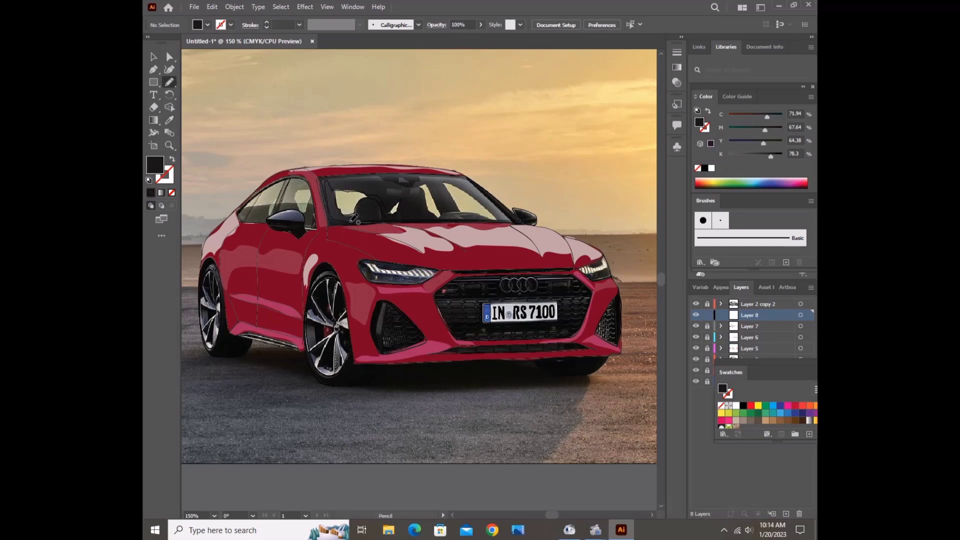
# Step: Fill the windshield interior and left side window with dark shapes
pyautogui.moveTo(510, 219); pyautogui.dragTo(418, 184)
pyautogui.moveTo(397, 220); pyautogui.dragTo(333, 186)
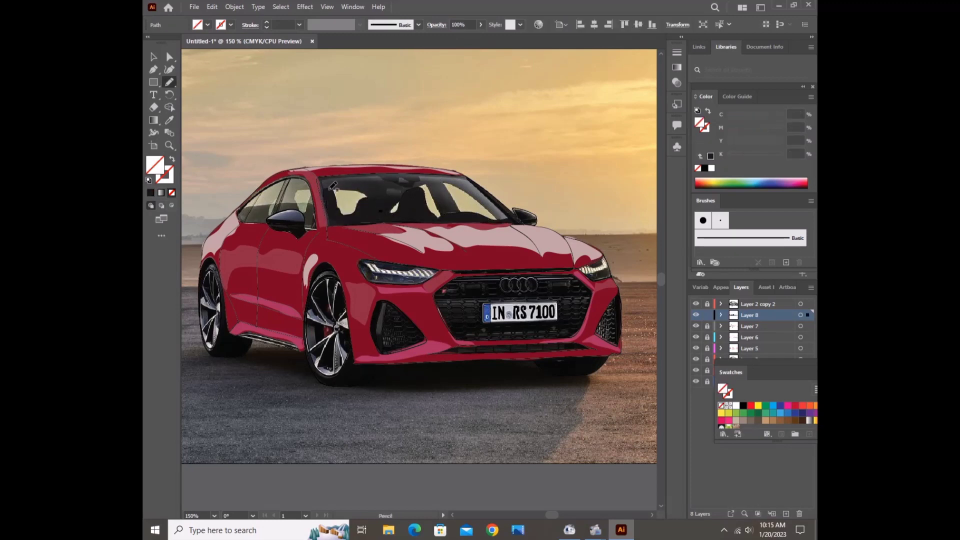
pyautogui.moveTo(515, 215); pyautogui.dragTo(510, 220)
pyautogui.moveTo(315, 192); pyautogui.dragTo(235, 216)
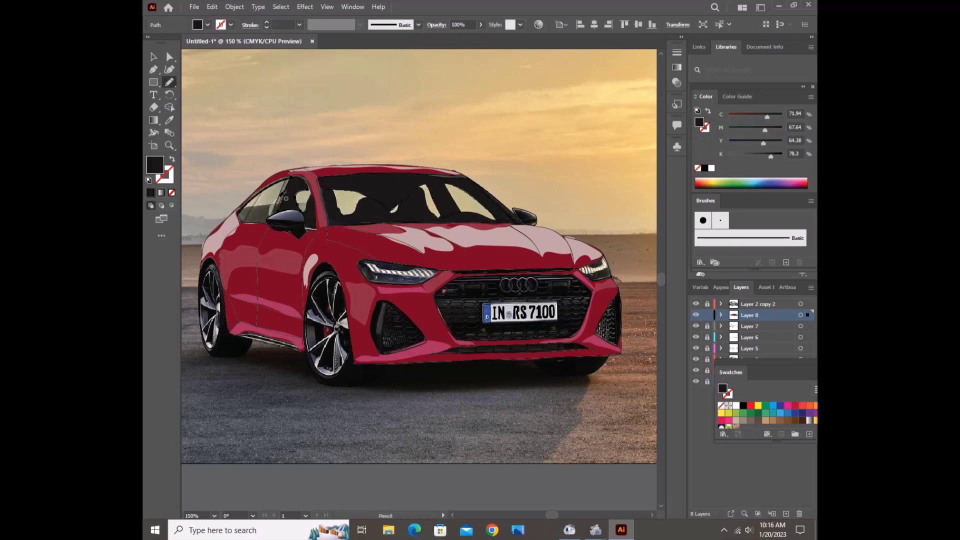
# Step: Sample the beige seat colour and draw a seat shape inside the windshield
pyautogui.press('i')
pyautogui.click(462, 200)
pyautogui.press('n')
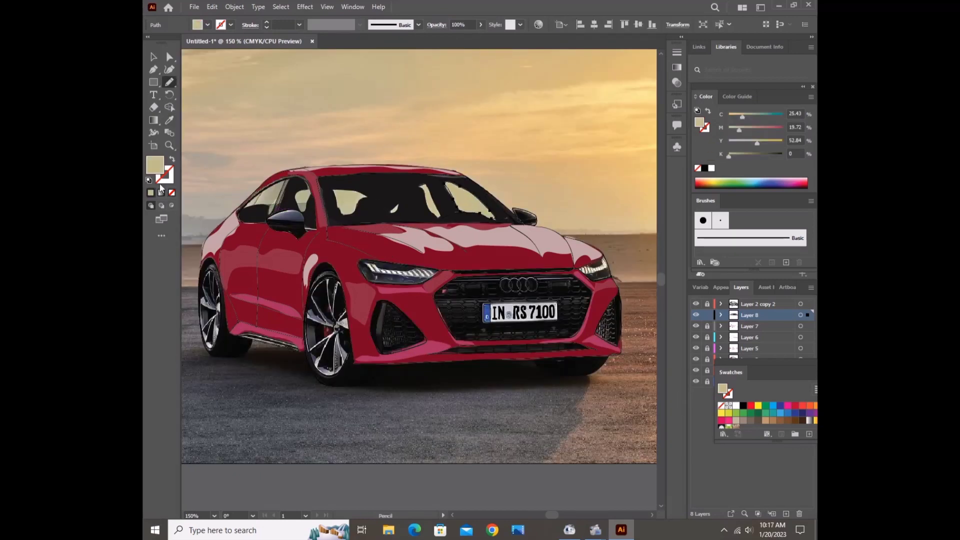
pyautogui.moveTo(400, 206); pyautogui.dragTo(334, 188)
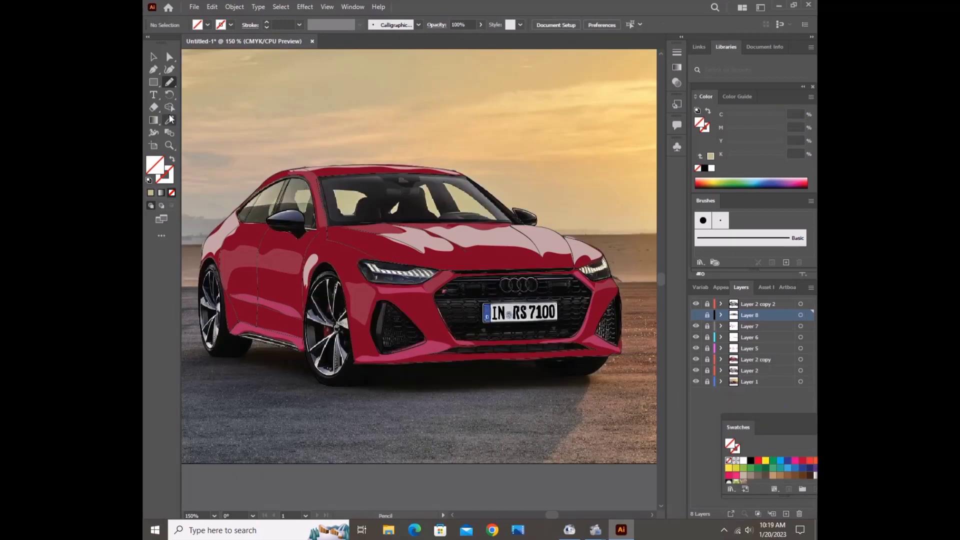
# Step: Draw a grey windshield frame on a new layer and lock that layer
pyautogui.press('i')
pyautogui.click(420, 200)
pyautogui.press('n')
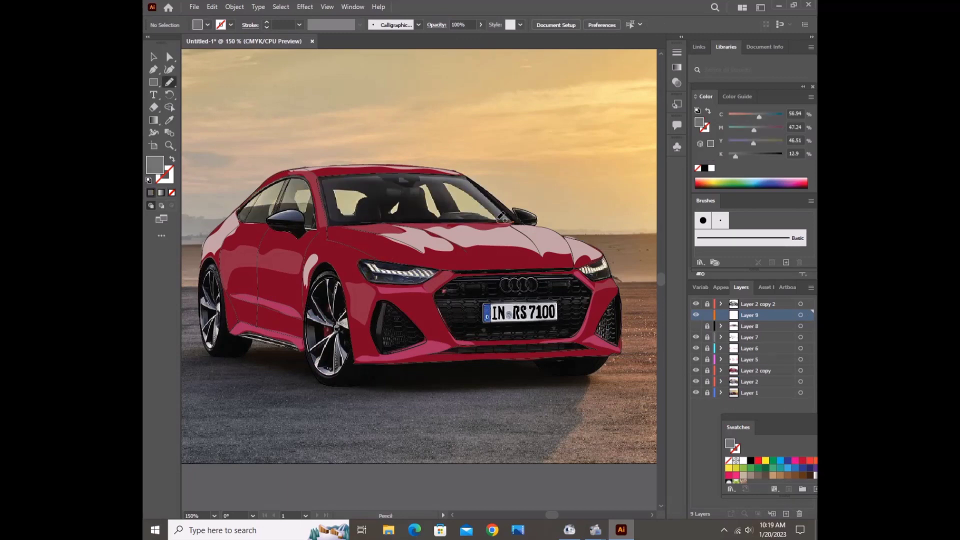
pyautogui.moveTo(415, 179); pyautogui.dragTo(513, 221)
pyautogui.moveTo(329, 181); pyautogui.dragTo(332, 180)
pyautogui.click(707, 315)
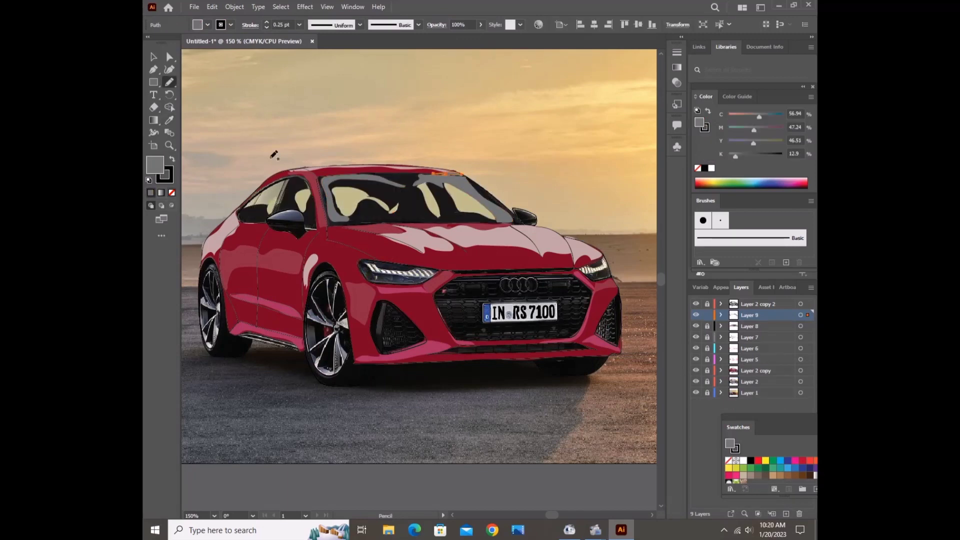
# Step: Add a new layer and draw a black shape over the left mirror
pyautogui.click(786, 513)
pyautogui.moveTo(273, 218); pyautogui.dragTo(300, 235)
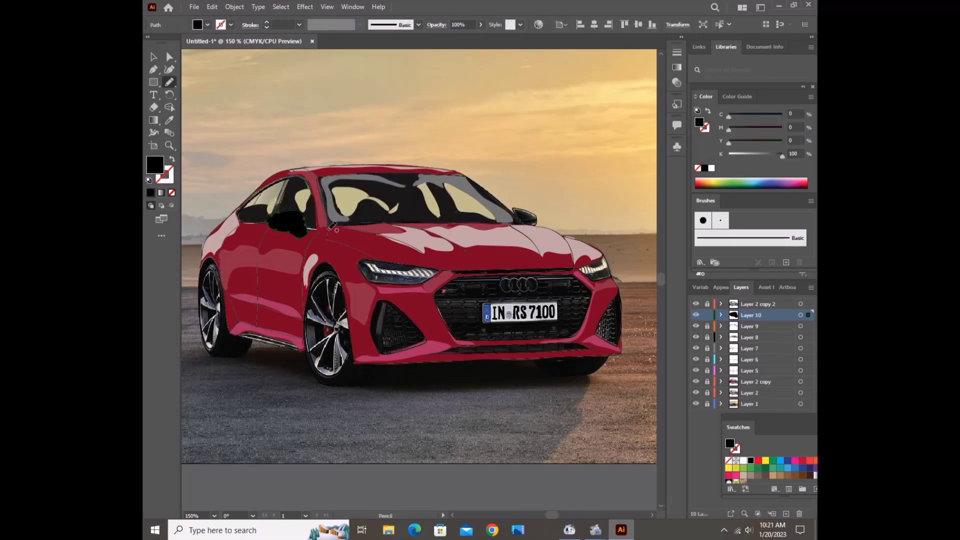
pyautogui.click(696, 404)
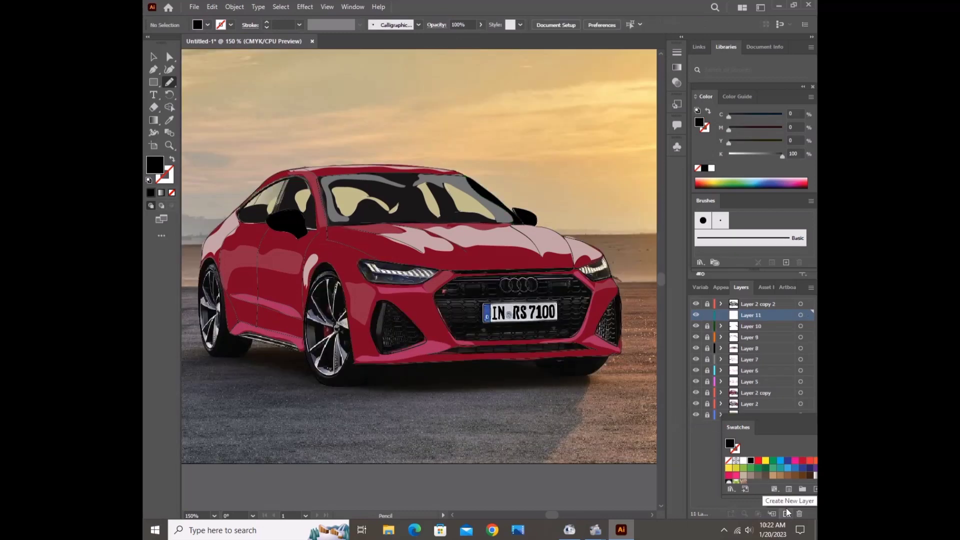
# Step: Cover the left headlight with a dark shape and add another shading layer
pyautogui.click(786, 513)
pyautogui.moveTo(381, 263); pyautogui.dragTo(380, 264)
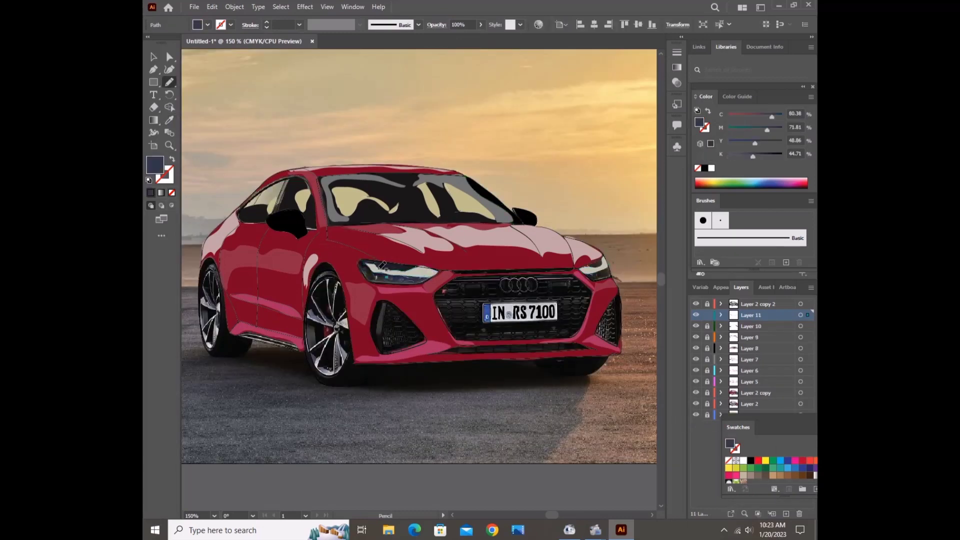
pyautogui.click(695, 404)
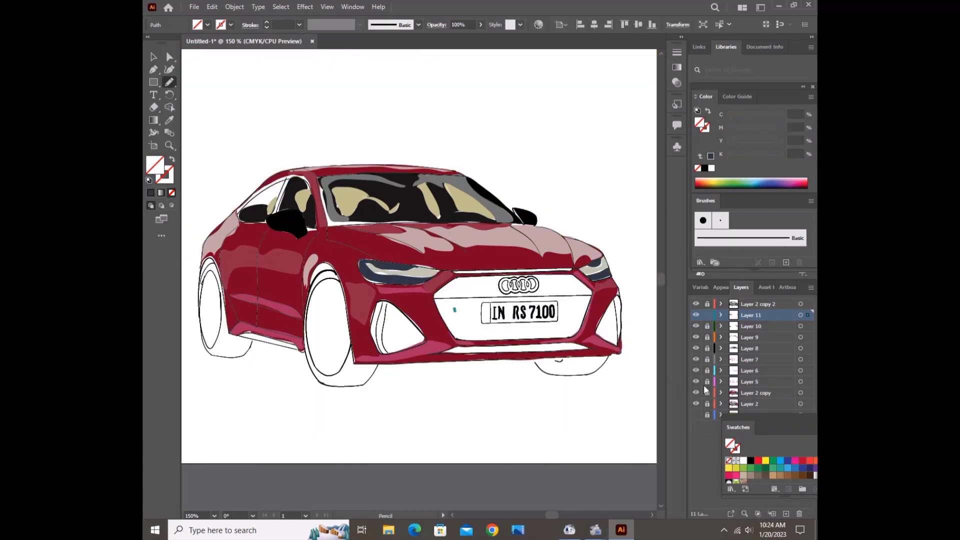
pyautogui.click(696, 370)
pyautogui.click(695, 393)
pyautogui.click(786, 513)
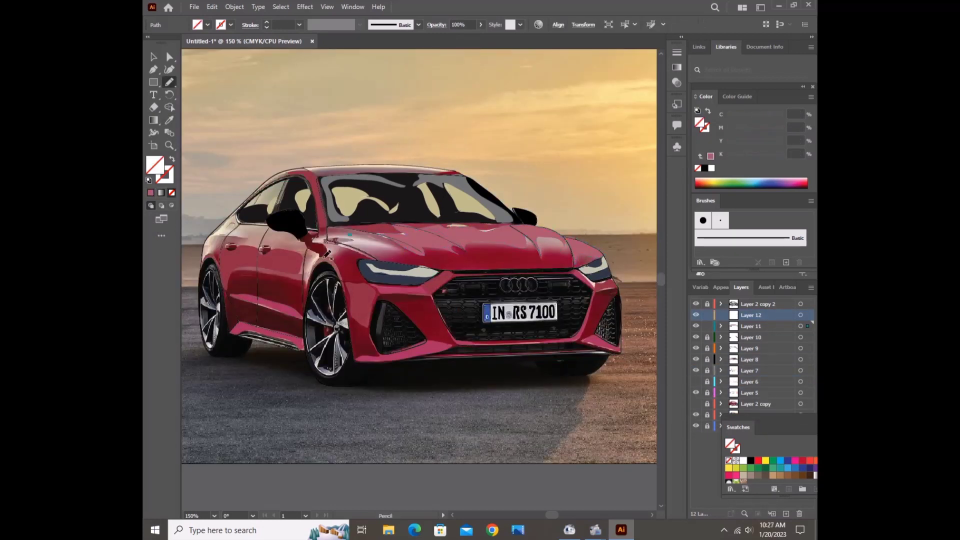
pyautogui.click(695, 404)
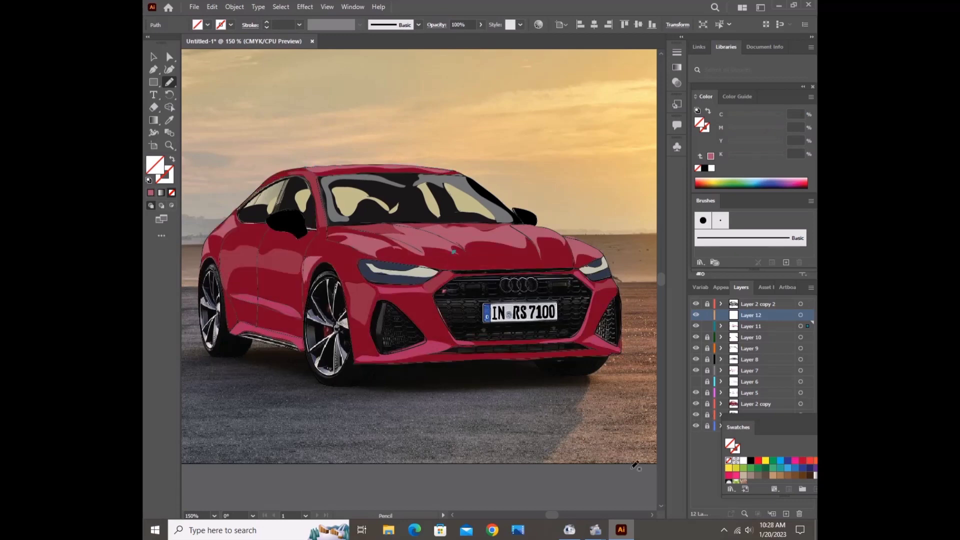
# Step: Sample a near-black colour and trace dark shading along the grille's upper-left edge
pyautogui.press('i')
pyautogui.click(324, 173)
pyautogui.press('n')
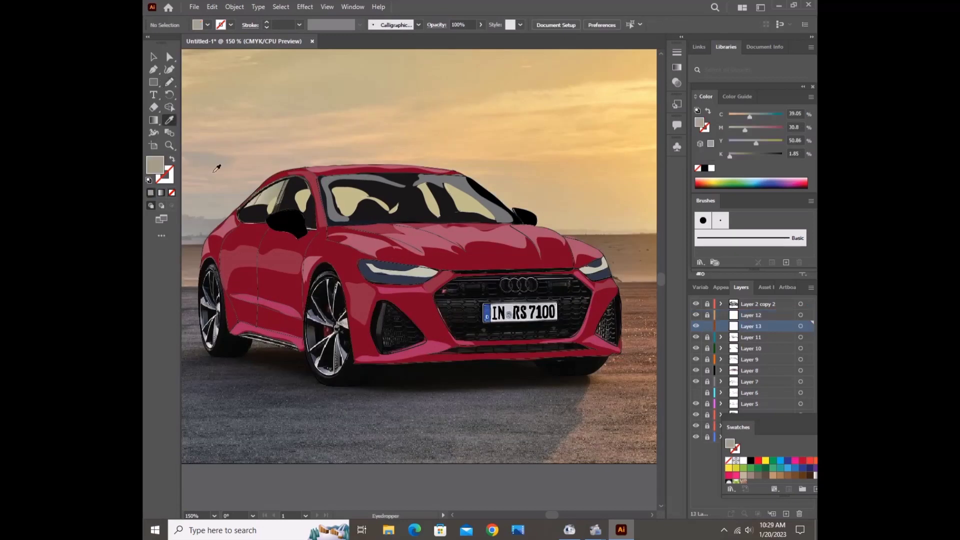
pyautogui.moveTo(435, 292); pyautogui.dragTo(544, 278)
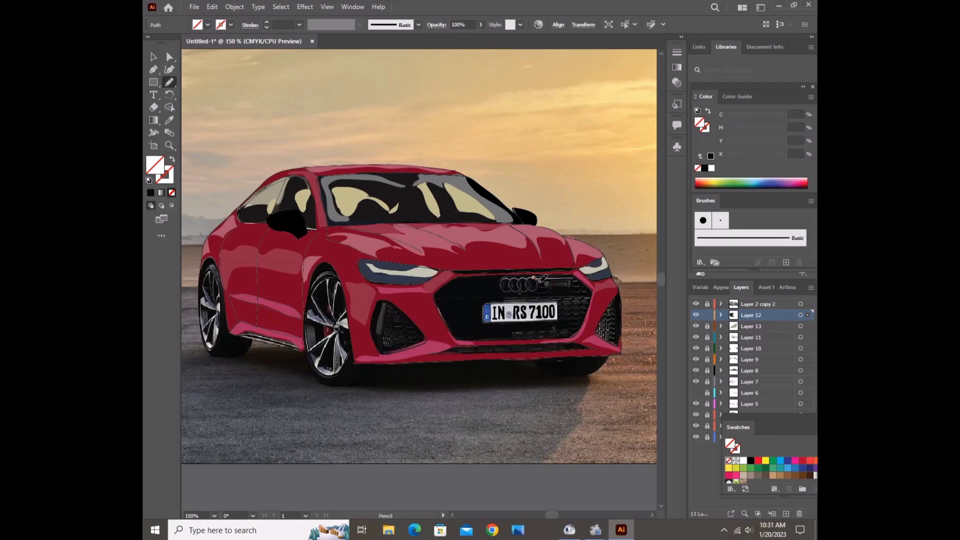
pyautogui.click(695, 436)
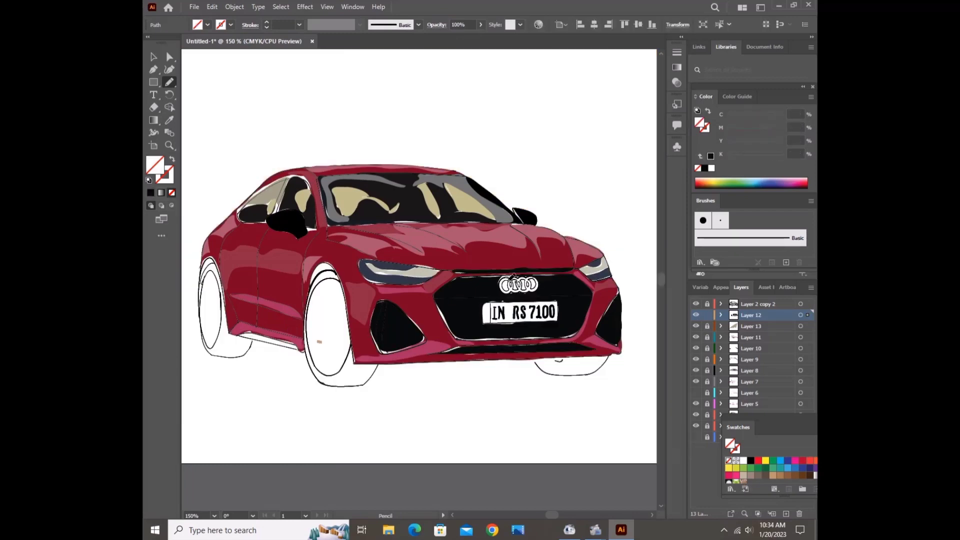
pyautogui.click(161, 192)
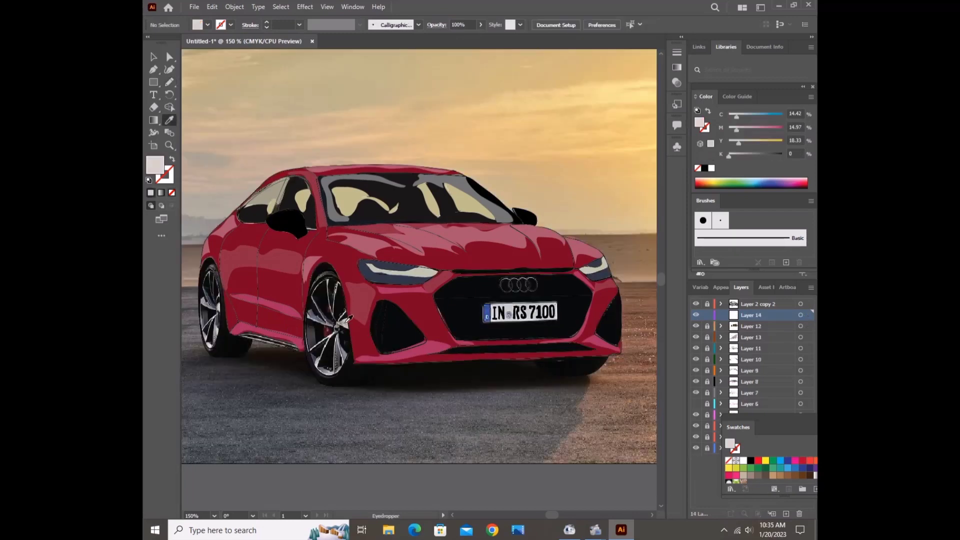
# Step: Shade the front wheel with dark grey and near-black tyre shapes
pyautogui.moveTo(337, 311); pyautogui.dragTo(334, 324)
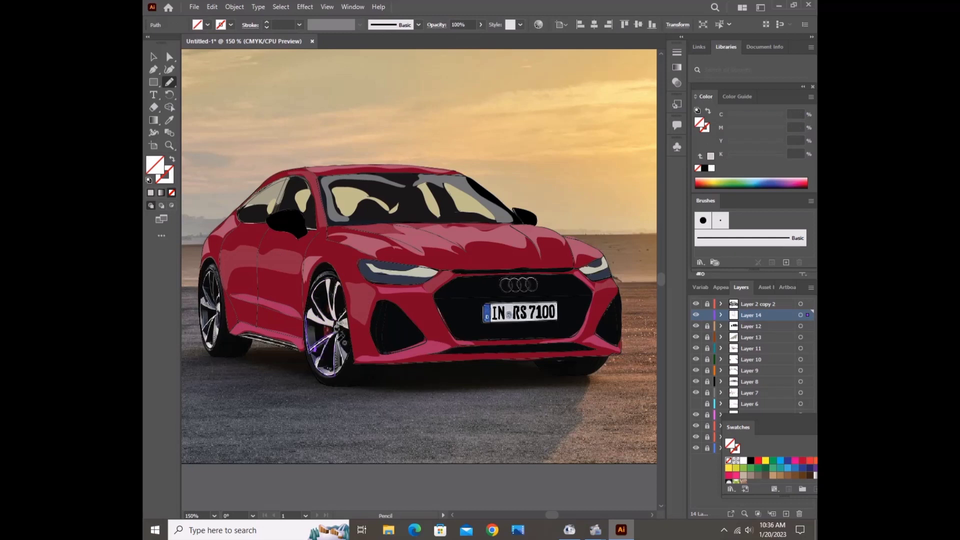
pyautogui.press('i')
pyautogui.click(340, 356)
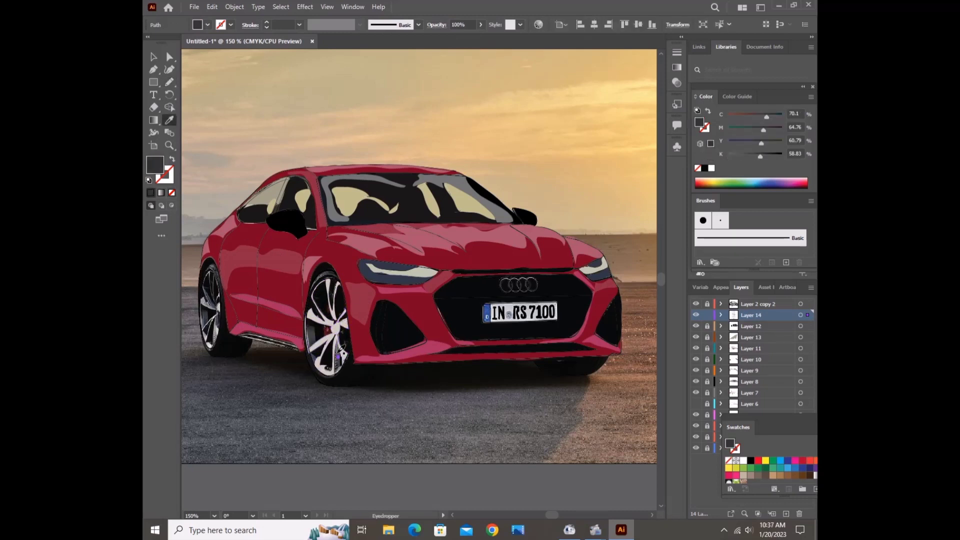
pyautogui.click(341, 357)
pyautogui.press('n')
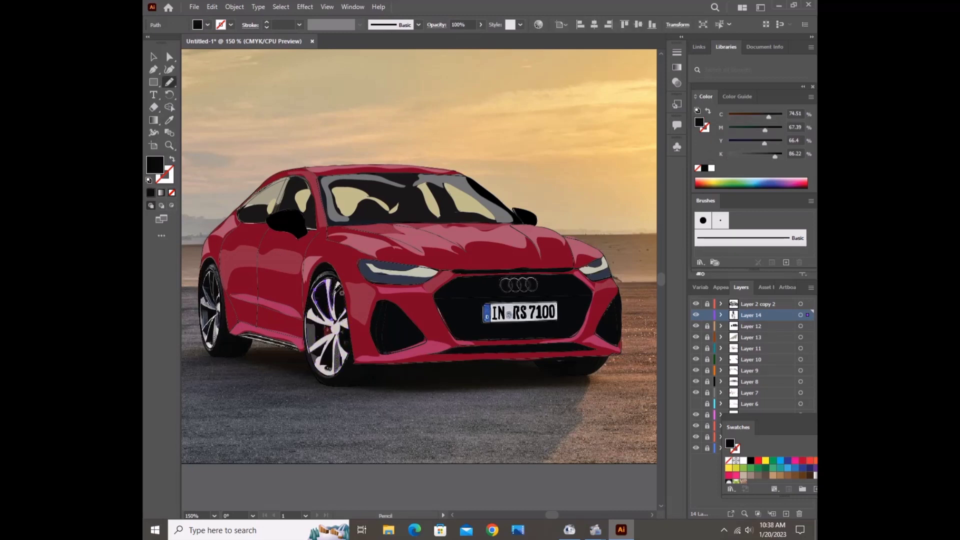
pyautogui.moveTo(341, 293); pyautogui.dragTo(315, 320)
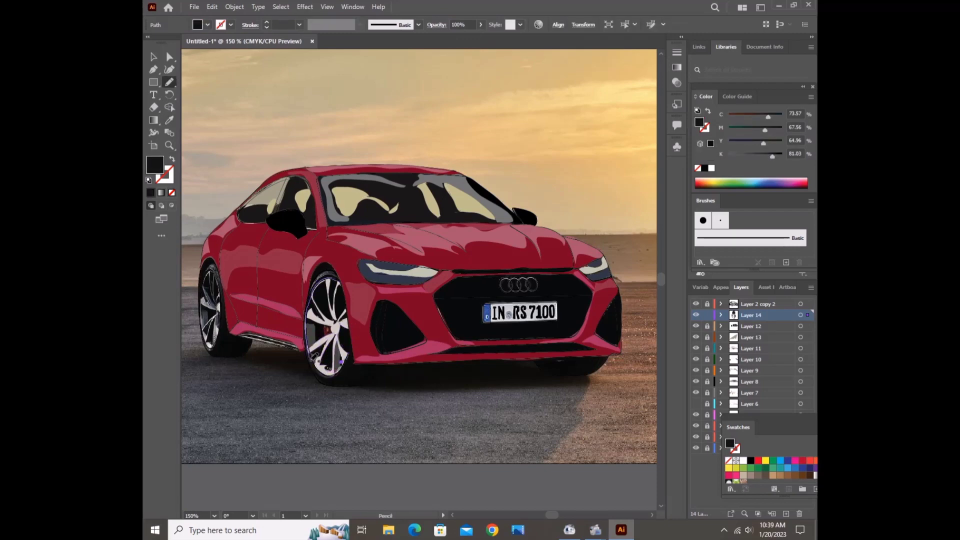
pyautogui.press('/')
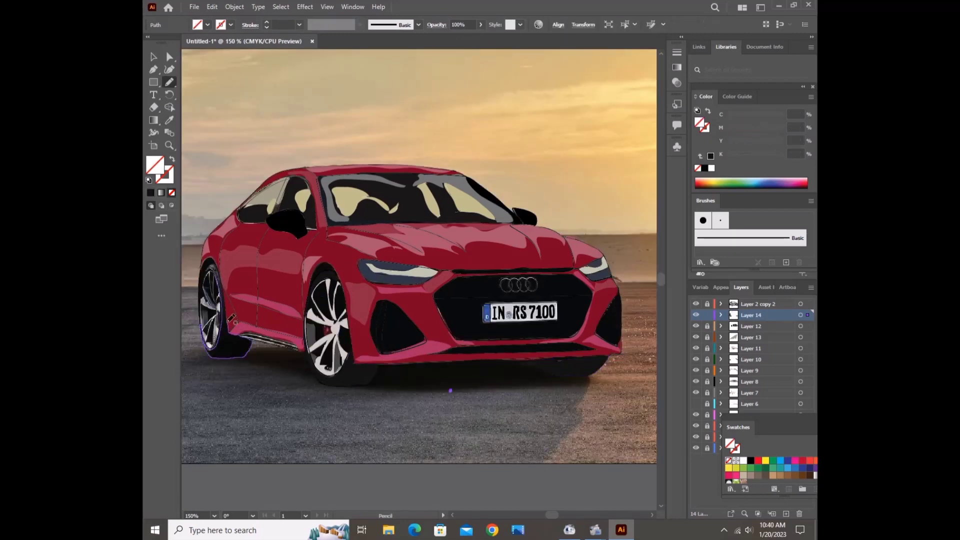
# Step: Add light grey rear wheel spokes and add a new layer for details
pyautogui.keyDown('ctrl'); pyautogui.click(206, 290); pyautogui.keyUp('ctrl')
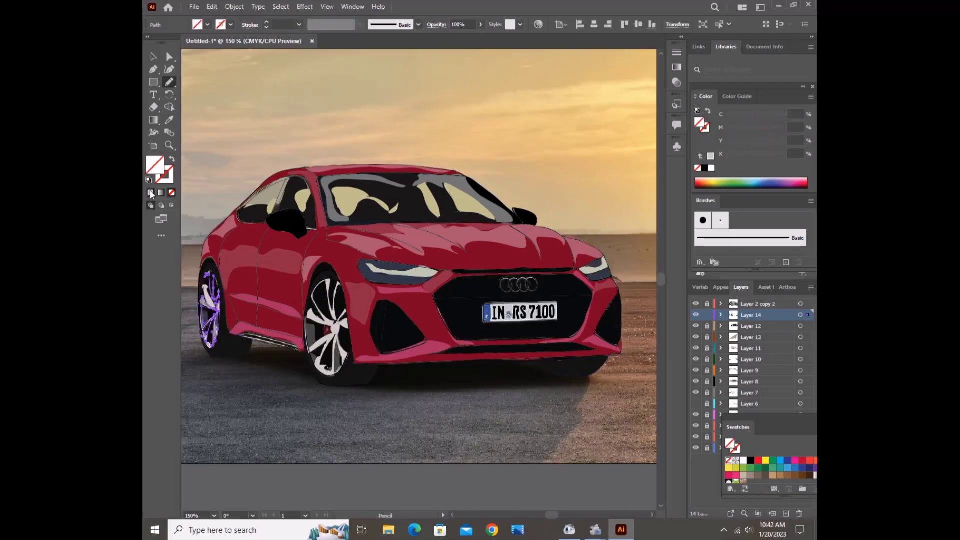
pyautogui.keyDown('ctrl'); pyautogui.click(221, 321); pyautogui.keyUp('ctrl')
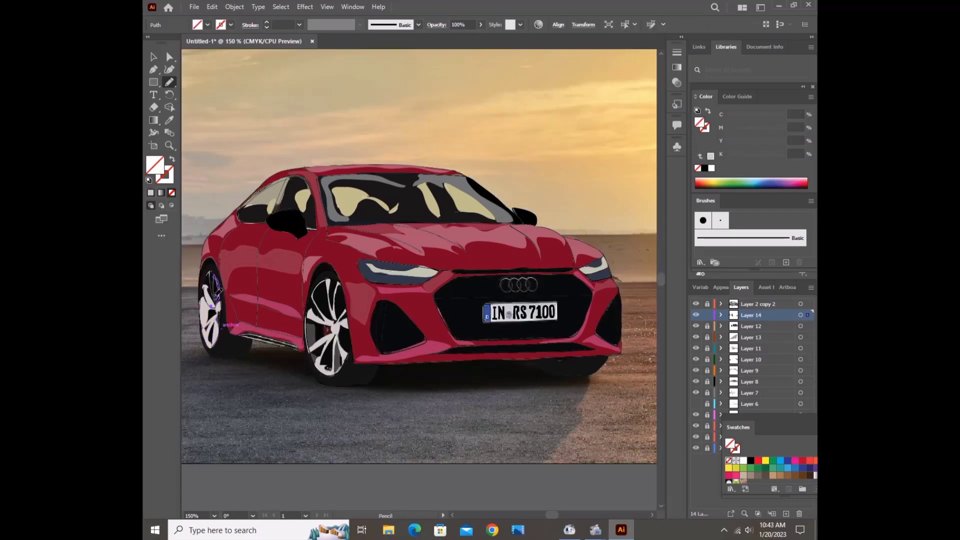
pyautogui.click(695, 448)
pyautogui.click(695, 448)
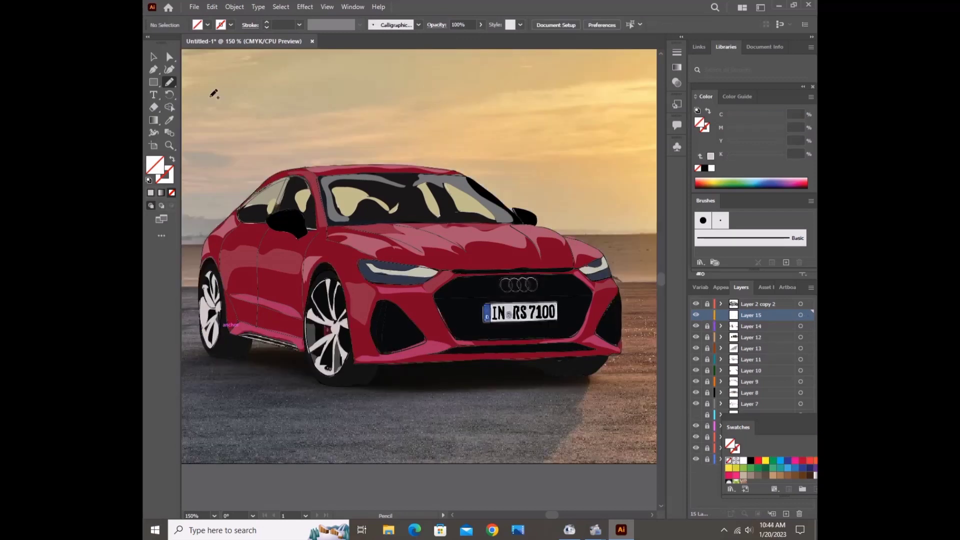
# Step: Draw a white licence plate shape and dark rear-wheel spoke shading, then review without the photo
pyautogui.moveTo(484, 306); pyautogui.dragTo(518, 313)
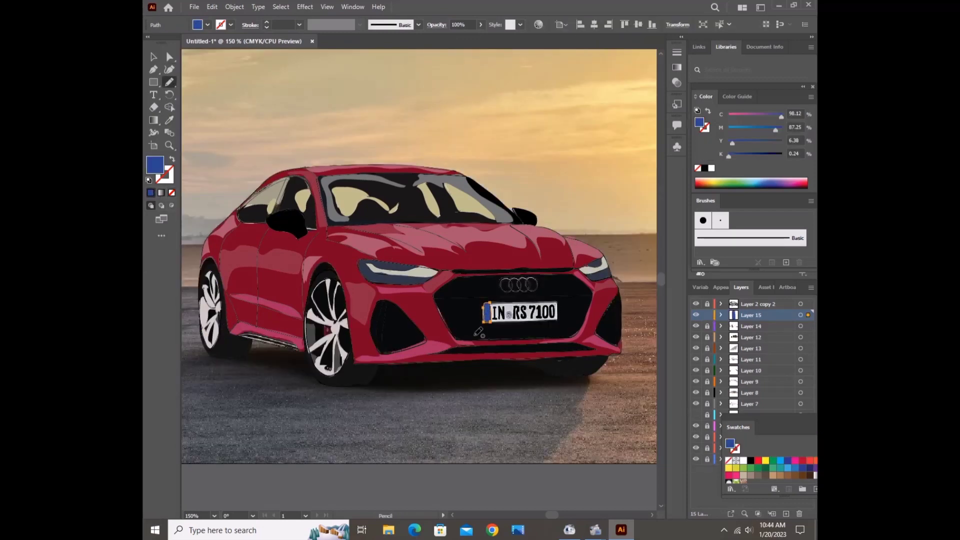
pyautogui.keyDown('ctrl'); pyautogui.click(508, 300); pyautogui.keyUp('ctrl')
pyautogui.moveTo(209, 305); pyautogui.dragTo(211, 339)
pyautogui.click(695, 459)
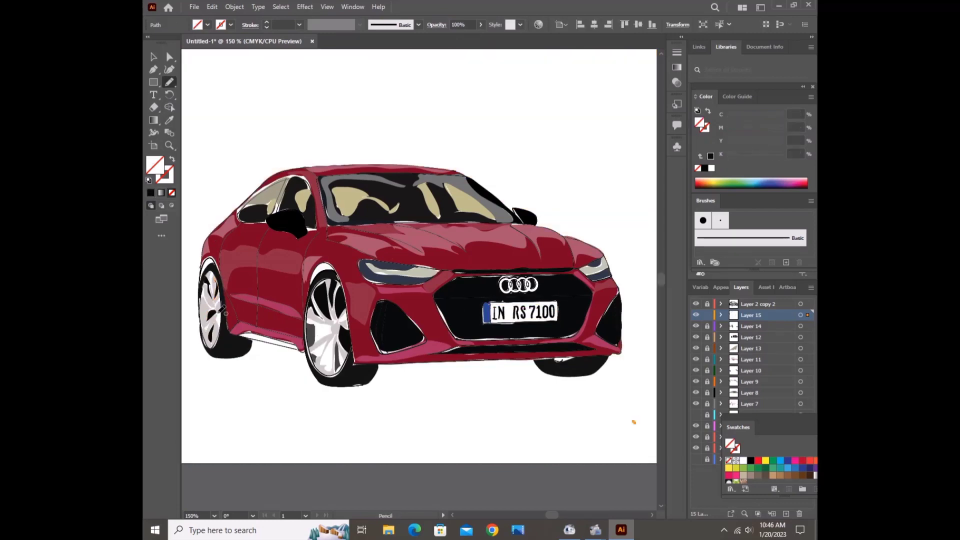
pyautogui.click(696, 459)
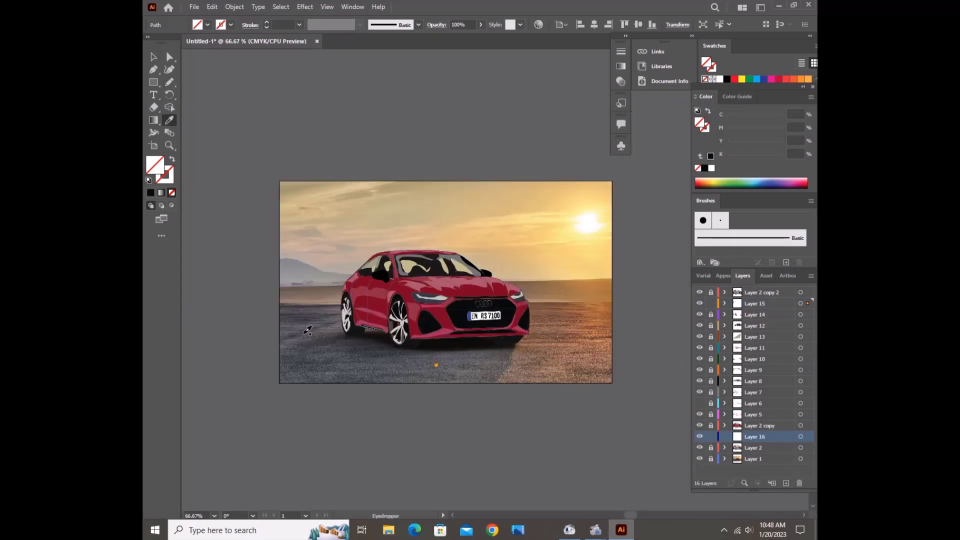
# Step: Add a new layer and target Layer 1, discarding a trial full-artboard rectangle
pyautogui.moveTo(440, 381); pyautogui.dragTo(265, 302)
pyautogui.click(786, 483)
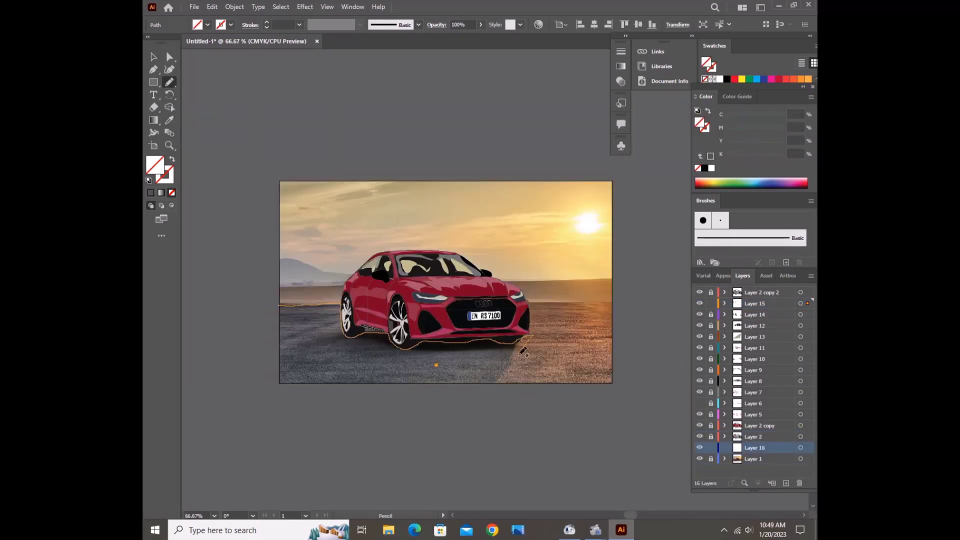
pyautogui.click(156, 84)
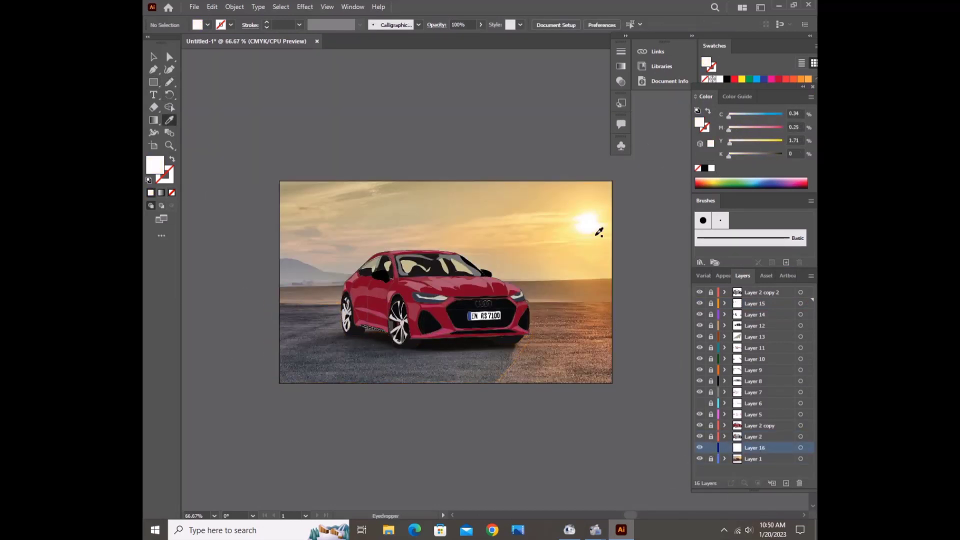
pyautogui.click(753, 458)
pyautogui.moveTo(275, 177); pyautogui.dragTo(620, 391)
pyautogui.click(718, 181)
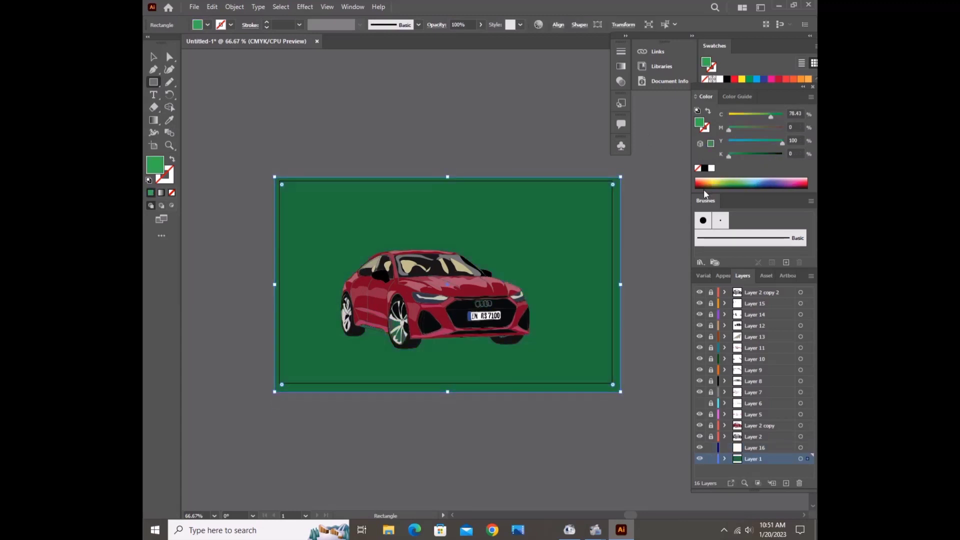
pyautogui.press('Delete')
# Step: Draw the dark grey floor, thin wall-base strip and beige wall rectangles behind the car
pyautogui.moveTo(271, 305); pyautogui.dragTo(535, 383)
pyautogui.moveTo(278, 289)
pyautogui.mouseDown()
pyautogui.moveTo(438, 306)
pyautogui.moveTo(612, 306)
pyautogui.mouseUp()
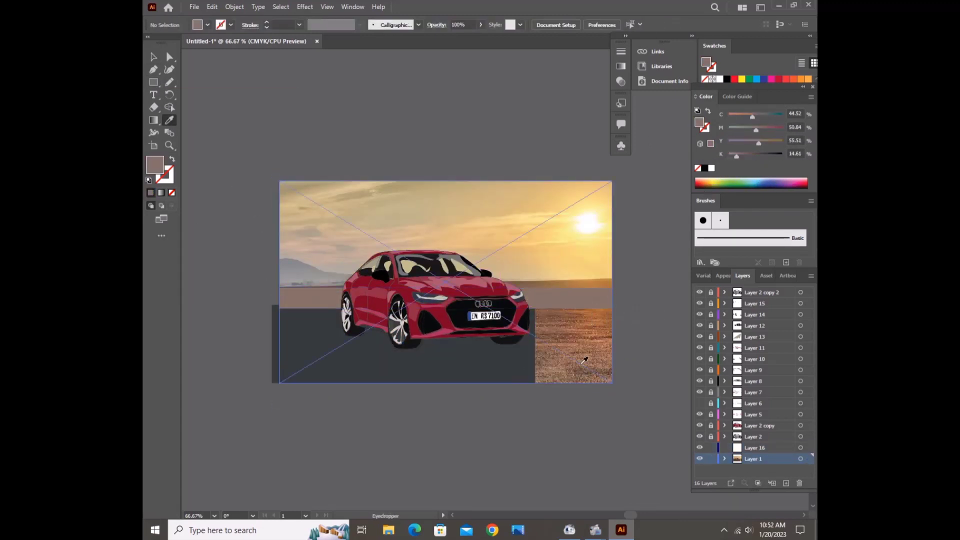
pyautogui.moveTo(524, 307); pyautogui.dragTo(611, 383)
pyautogui.moveTo(279, 288); pyautogui.dragTo(612, 180)
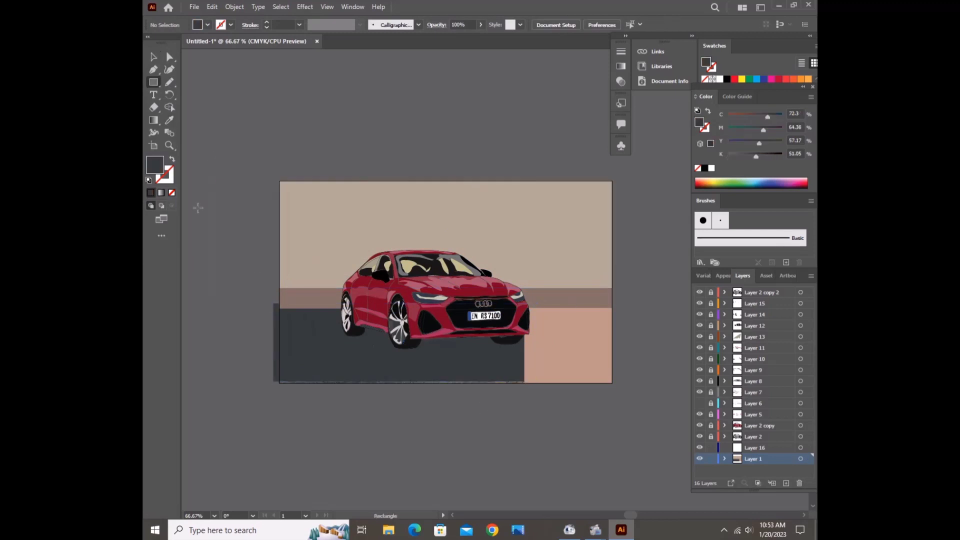
pyautogui.press('v')
pyautogui.hotkey('ctrl', '1')
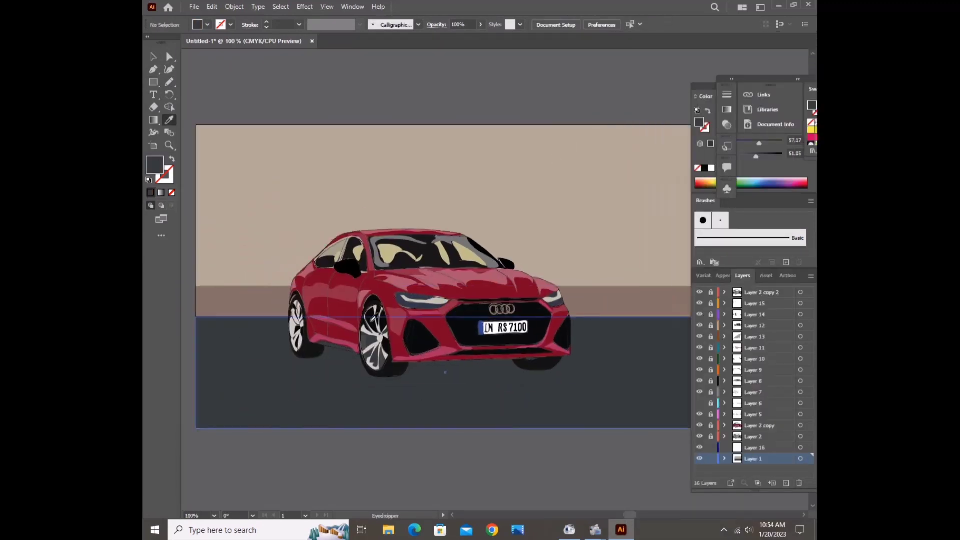
pyautogui.press('n')
pyautogui.moveTo(808, 275); pyautogui.dragTo(780, 276)
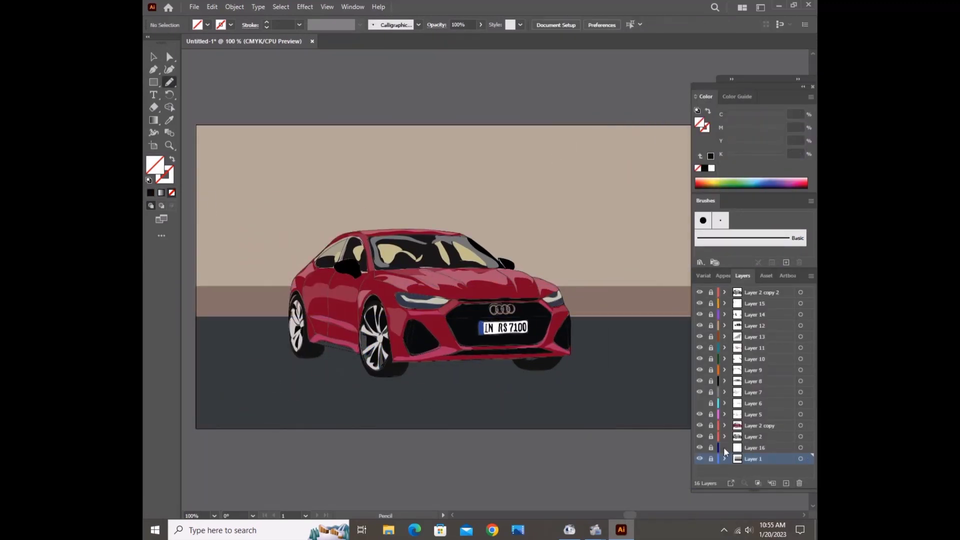
# Step: On Layer 16, add a thin stroke by the front wheel arch and fill the Audi rings white
pyautogui.click(754, 447)
pyautogui.moveTo(318, 343); pyautogui.dragTo(354, 350)
pyautogui.hotkey('ctrl', '+')
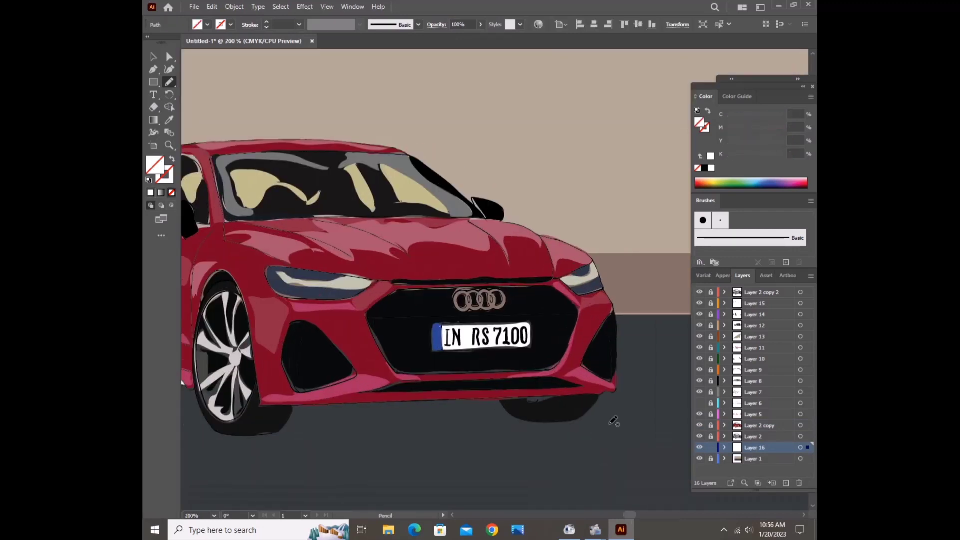
pyautogui.moveTo(472, 289); pyautogui.dragTo(501, 309)
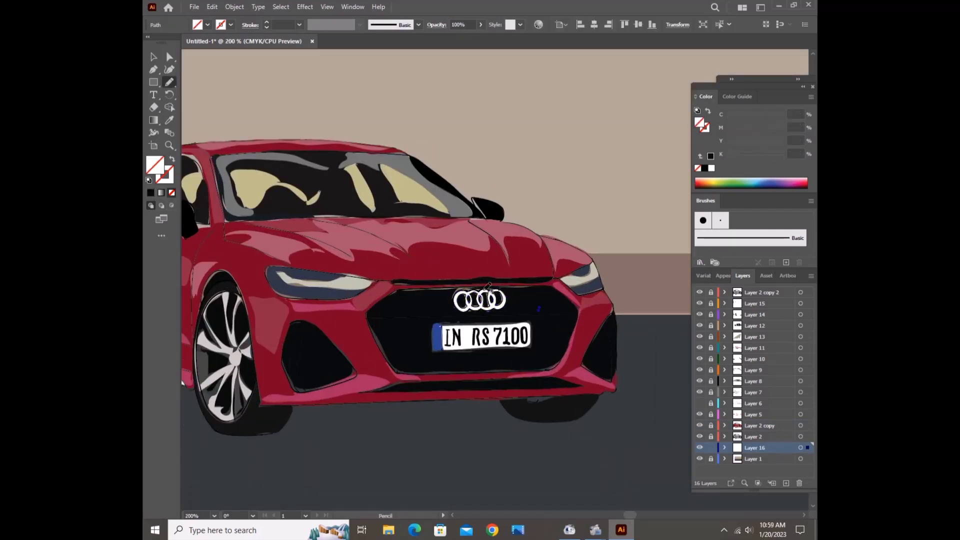
# Step: Trace a black outline along the top of the rings, then return to 100% view
pyautogui.moveTo(534, 286); pyautogui.dragTo(454, 294)
pyautogui.press('/')
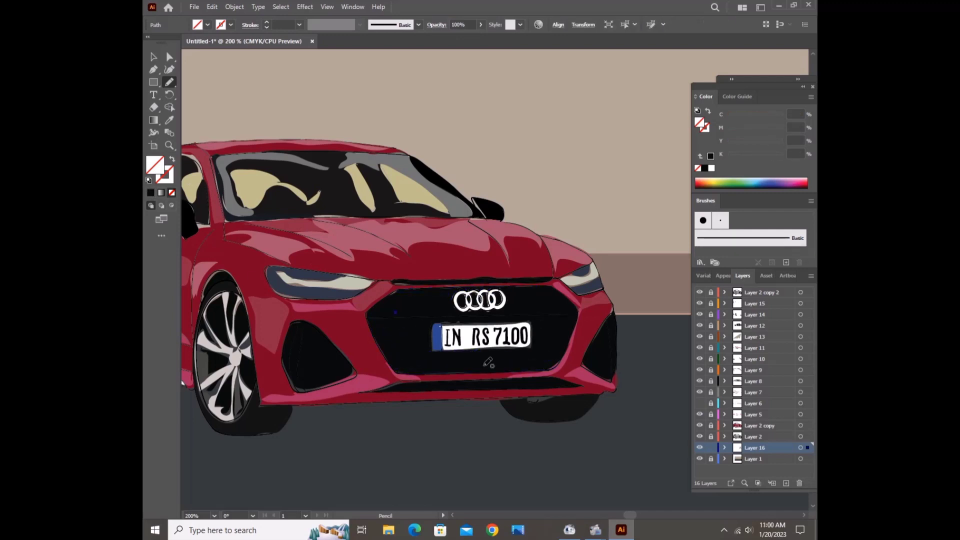
pyautogui.hscroll(-5, 226, 295)
pyautogui.scroll(-2, 226, 295)
pyautogui.hotkey('ctrl', '-')
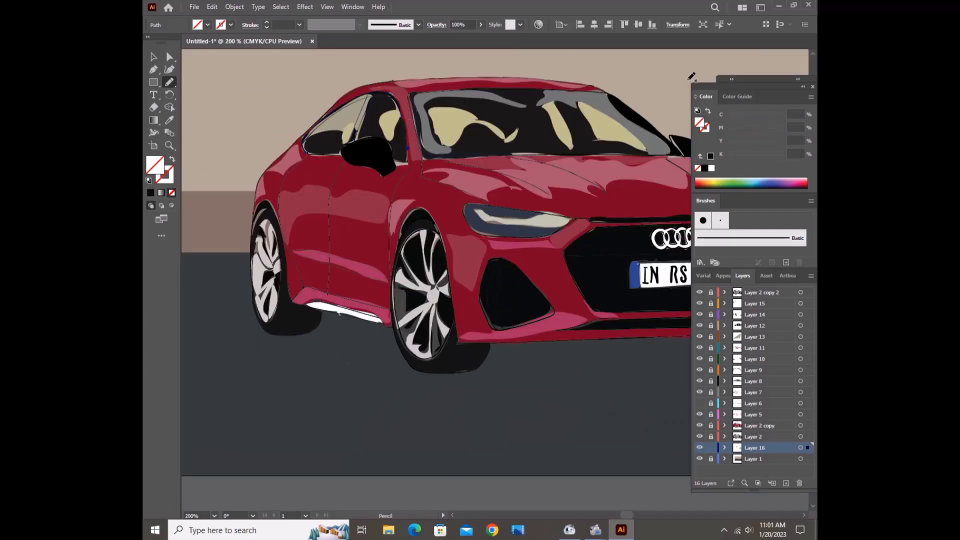
pyautogui.hotkey('ctrl', '-')
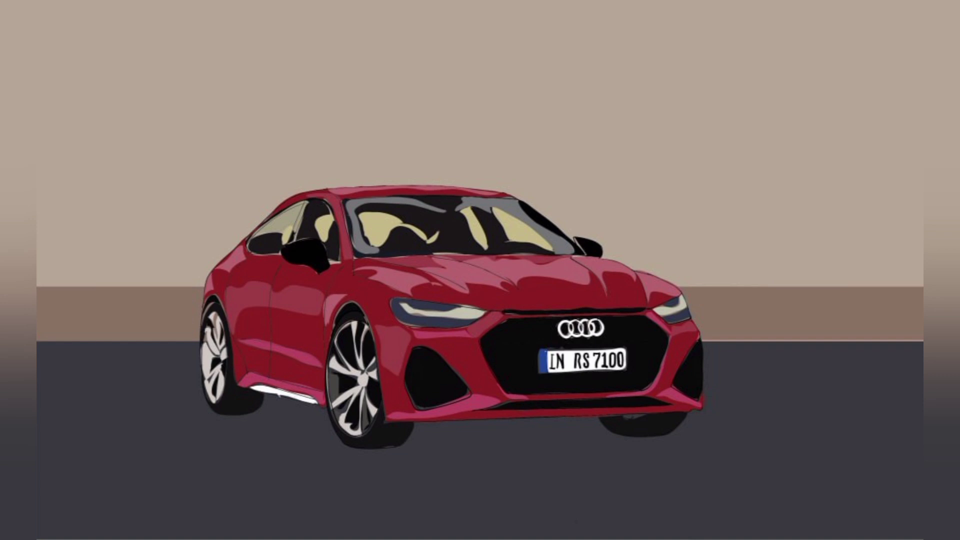